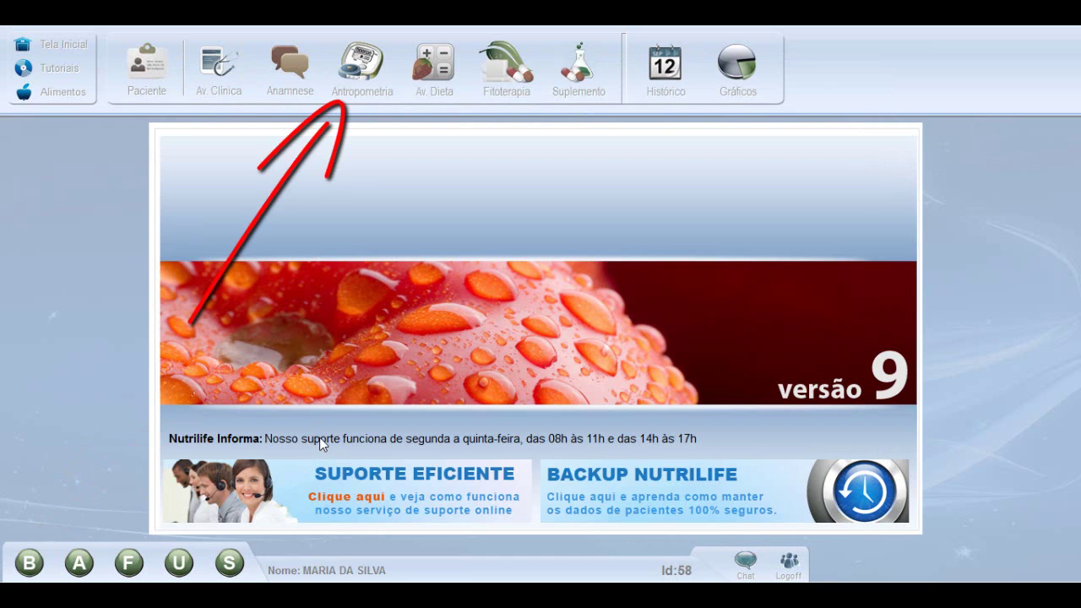
Start a new anthropometric evaluation for the patient and enter a current weight of 77,3 kg
{"action": "left_click", "coordinate": [364, 85]}
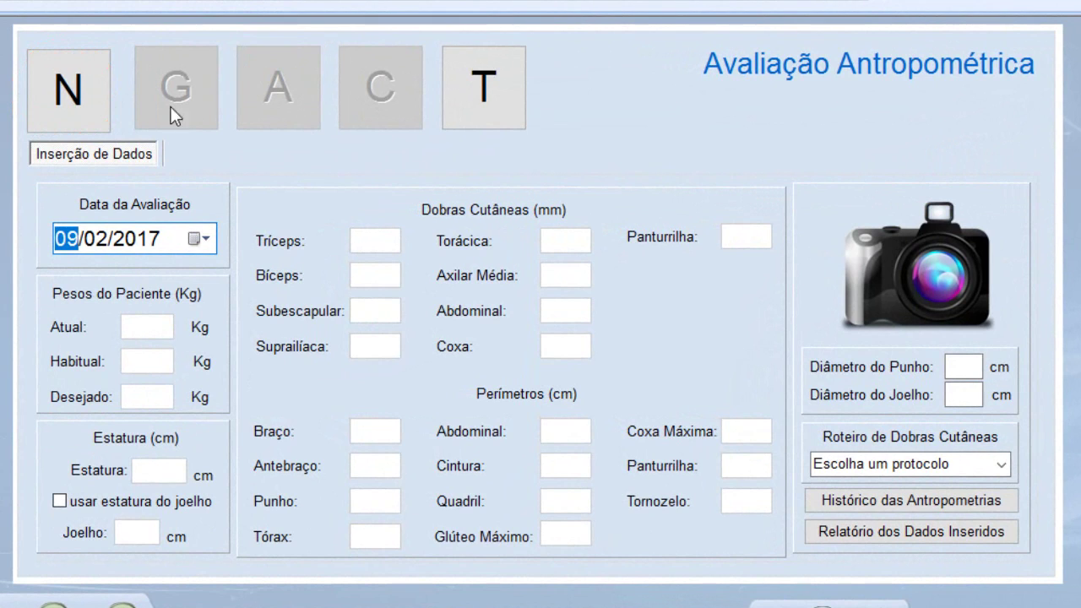
{"action": "left_click", "coordinate": [68, 108]}
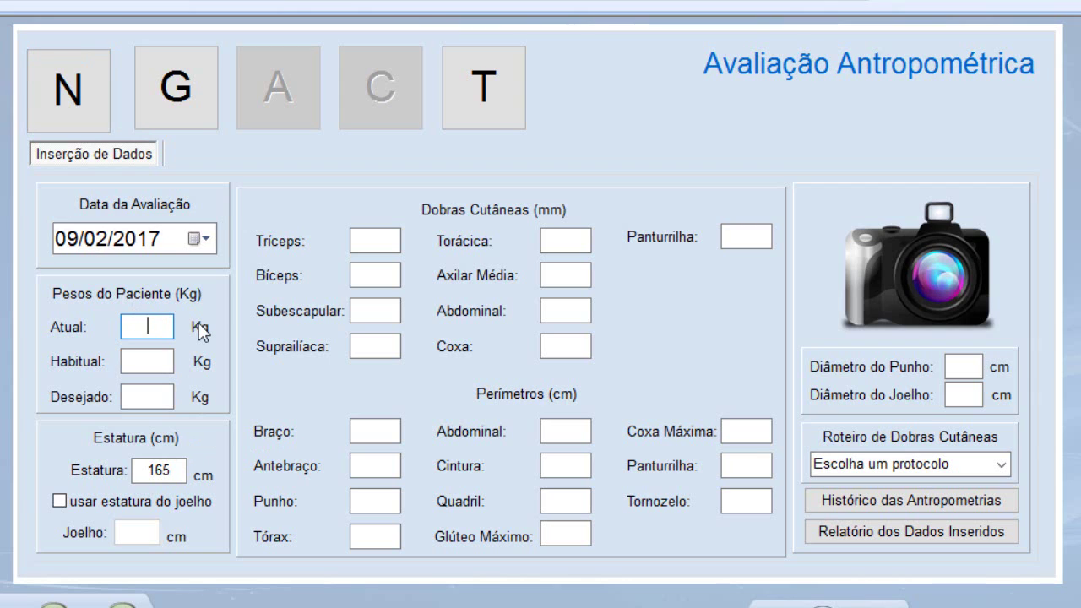
{"action": "type", "text": "77,3"}
{"action": "key", "text": "Tab"}
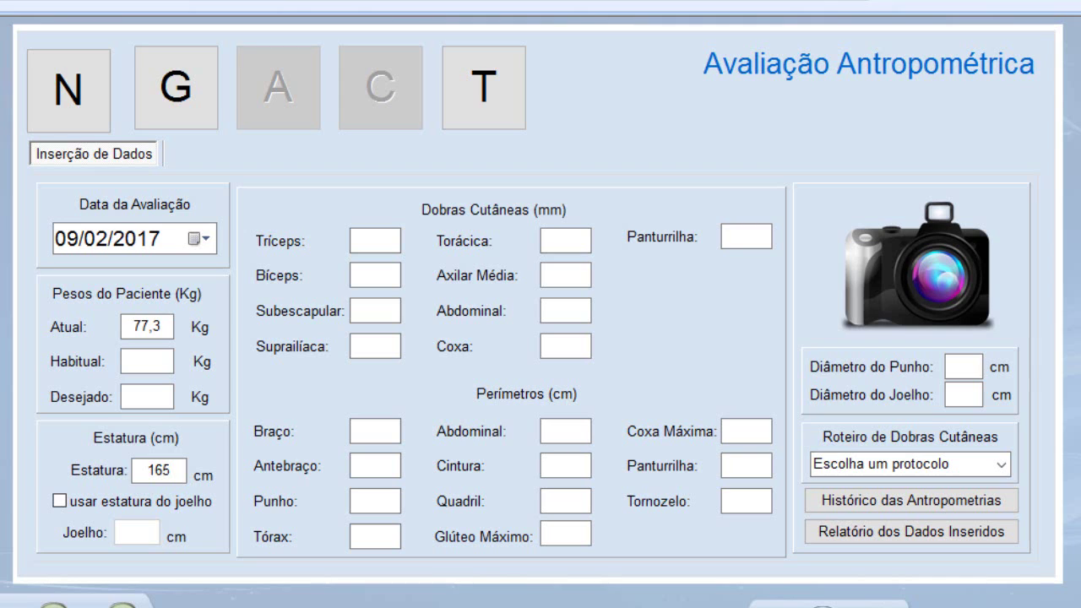
Enter the arm perimeter (Braço) as 30,5 cm and the wrist perimeter (Punho) as 13 cm
{"action": "left_click", "coordinate": [668, 375]}
{"action": "left_click", "coordinate": [377, 434]}
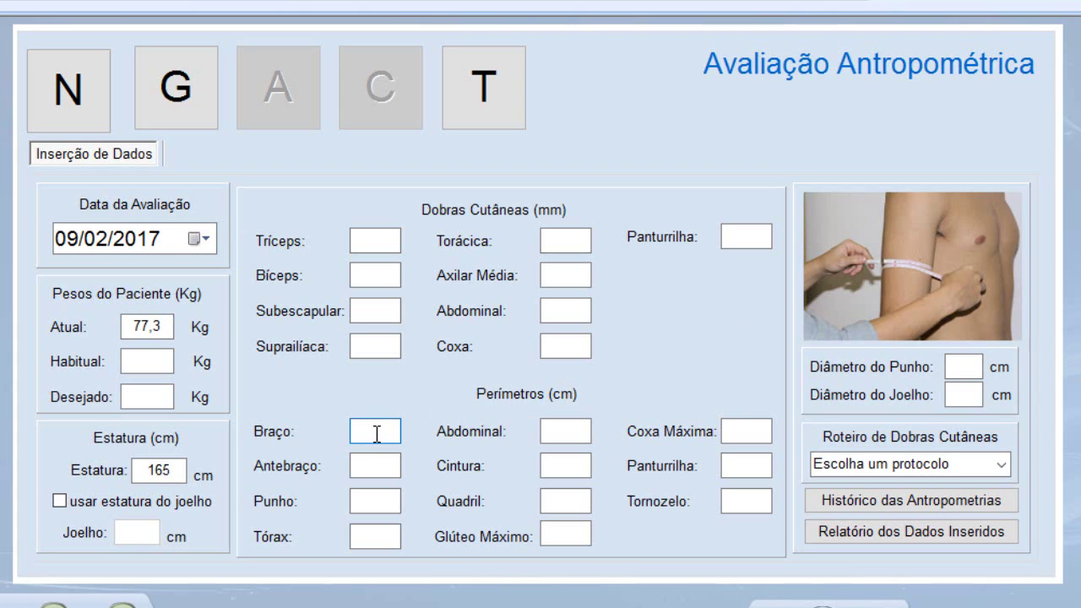
{"action": "type", "text": "30,5"}
{"action": "left_click", "coordinate": [382, 496]}
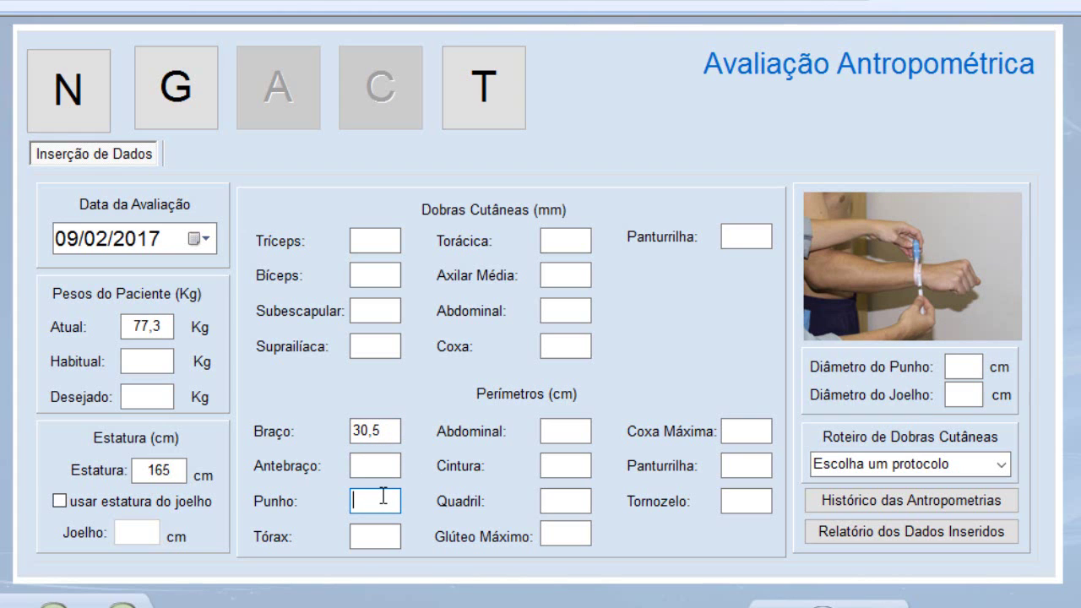
{"action": "type", "text": "23"}
{"action": "key", "text": "BackSpace"}
{"action": "key", "text": "BackSpace"}
{"action": "type", "text": "13"}
Enter the waist perimeter (Cintura) as 78 cm and hip perimeter (Quadril) as 97 cm, and save the evaluation
{"action": "left_click", "coordinate": [572, 469]}
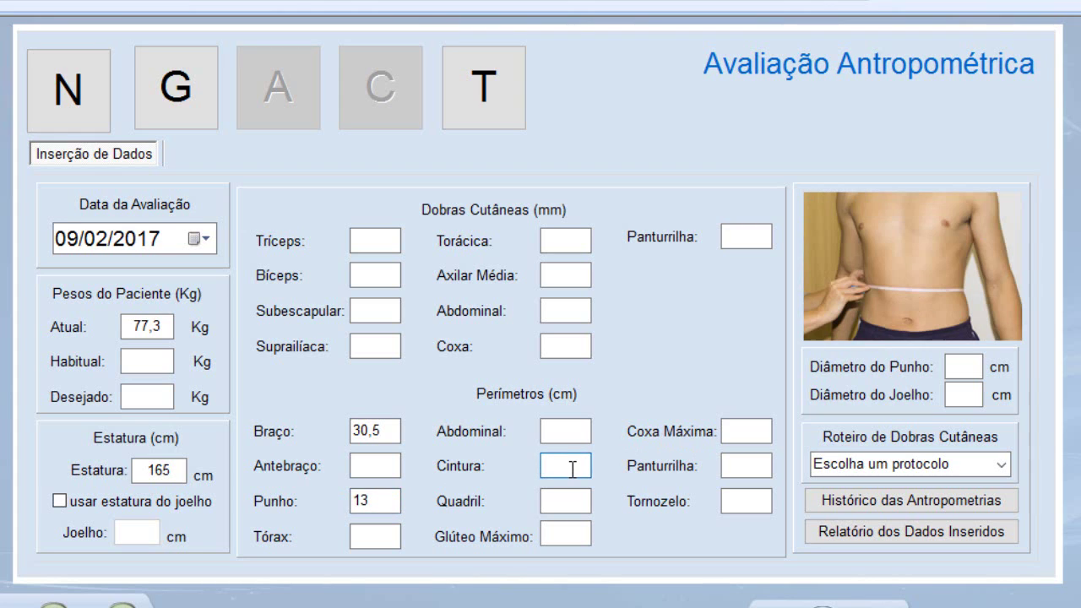
{"action": "type", "text": "78"}
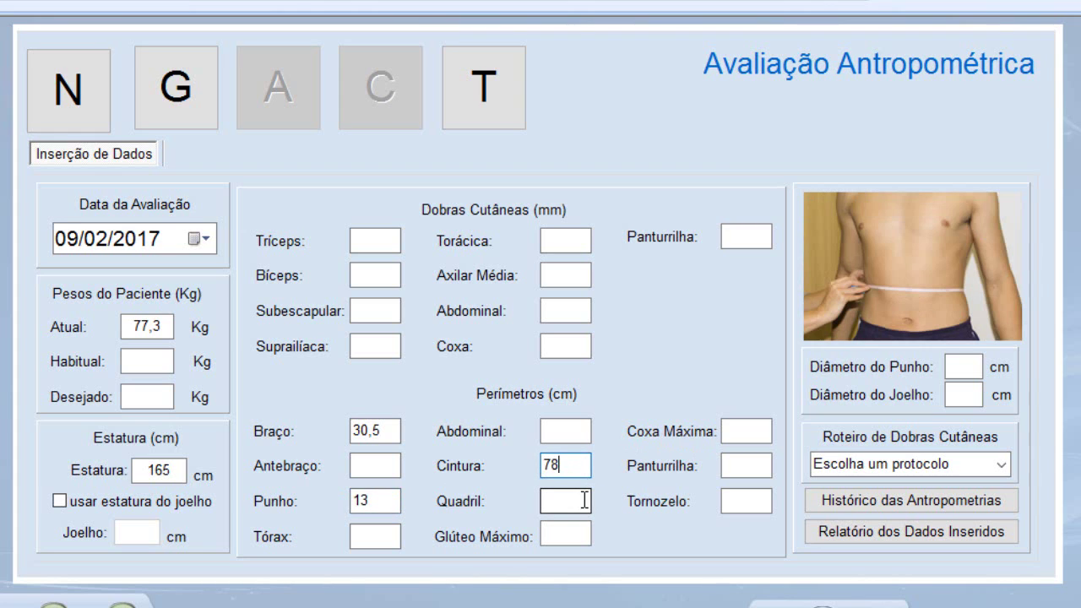
{"action": "left_click", "coordinate": [586, 500]}
{"action": "type", "text": "97"}
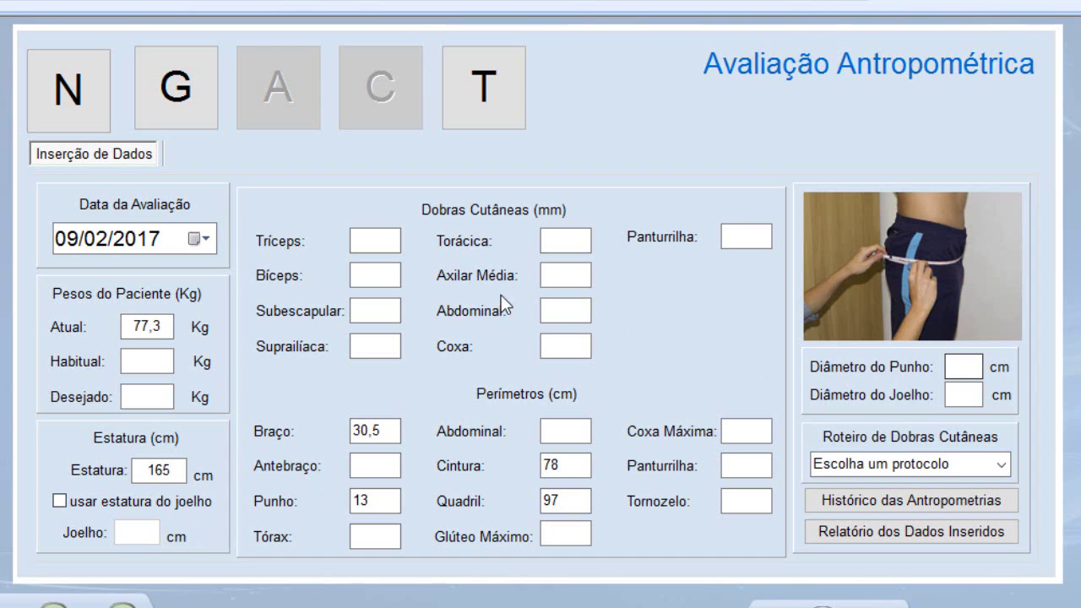
{"action": "left_click", "coordinate": [178, 108]}
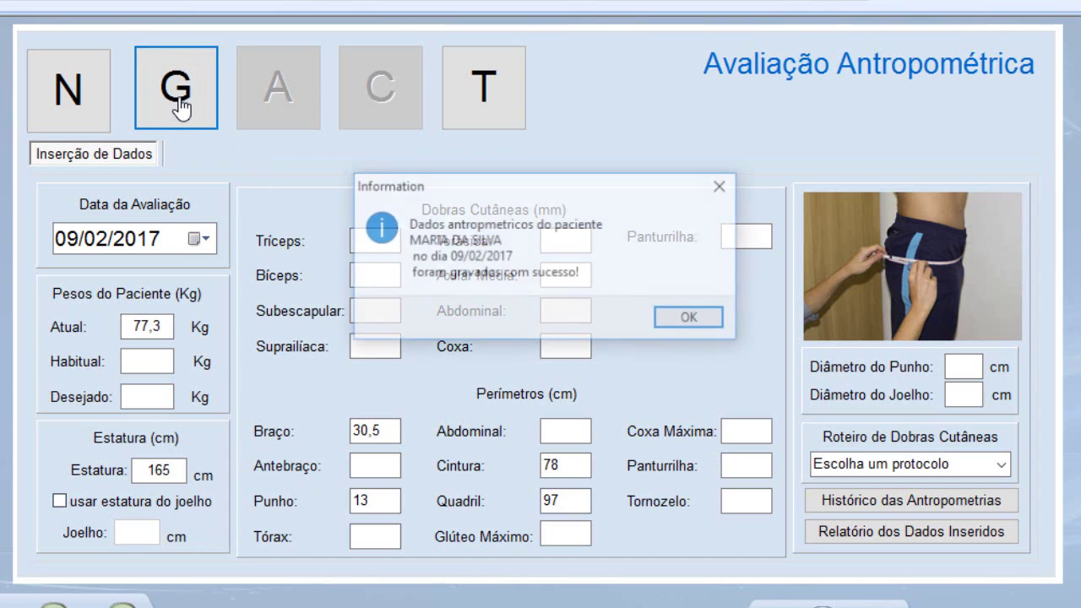
{"action": "left_click", "coordinate": [697, 322]}
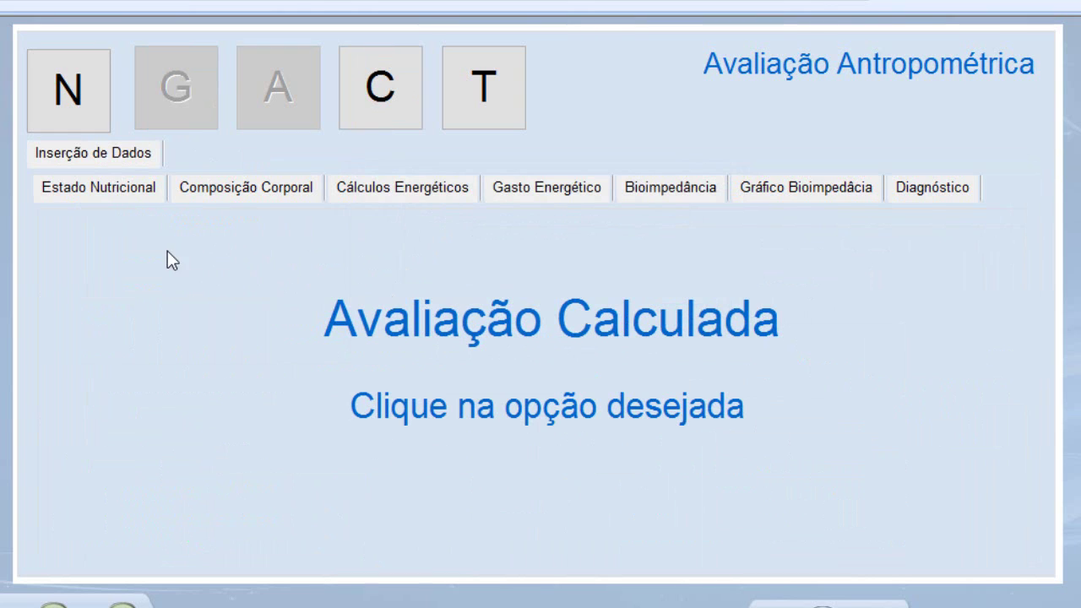
Review the calculated nutritional status, body composition and energy calculation results of the evaluation
{"action": "left_click", "coordinate": [81, 197]}
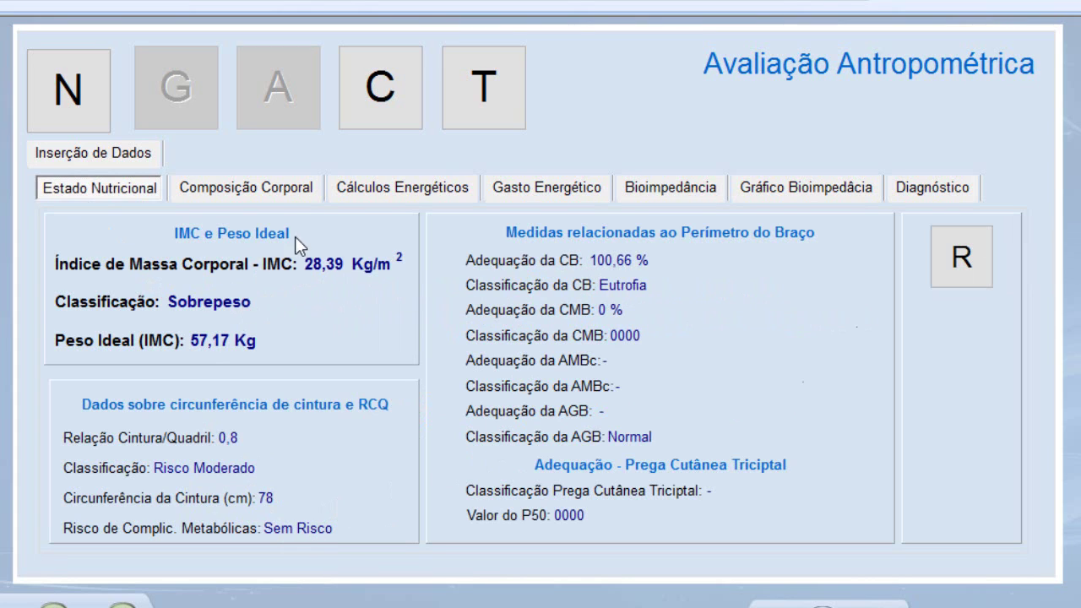
{"action": "left_click", "coordinate": [278, 192]}
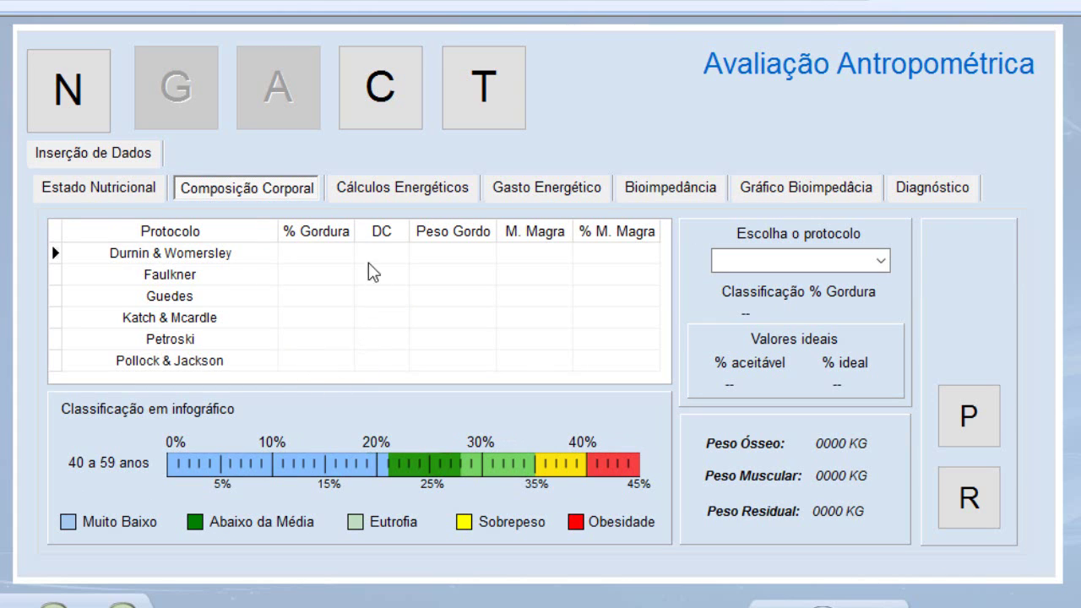
{"action": "left_click", "coordinate": [376, 193]}
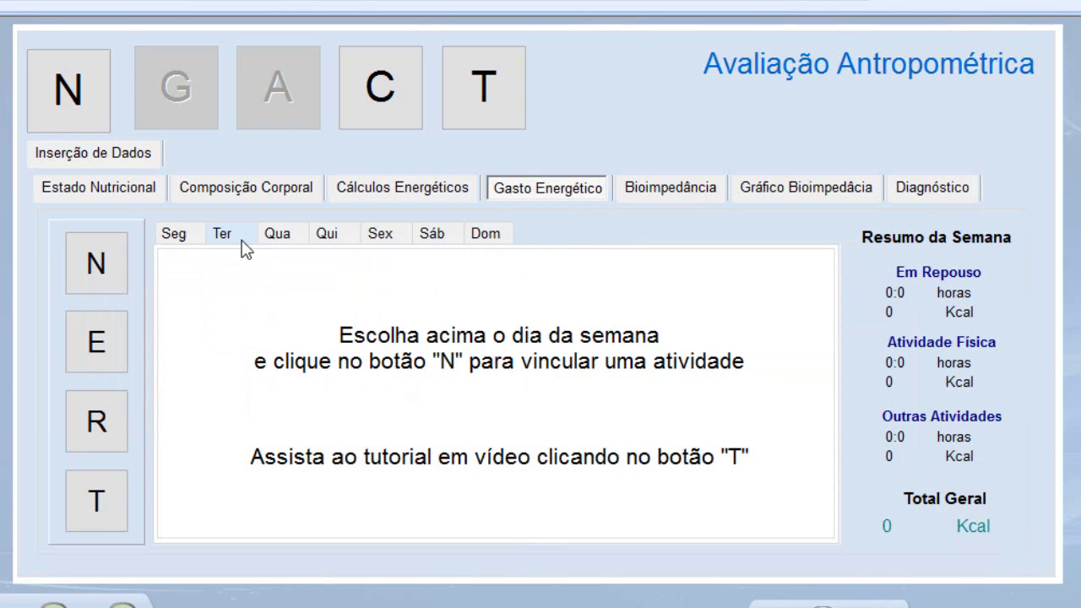
Look through the weekly energy expenditure (Gasto Energético) activity tables from Monday to Friday
{"action": "left_click", "coordinate": [547, 188]}
{"action": "left_click", "coordinate": [176, 236]}
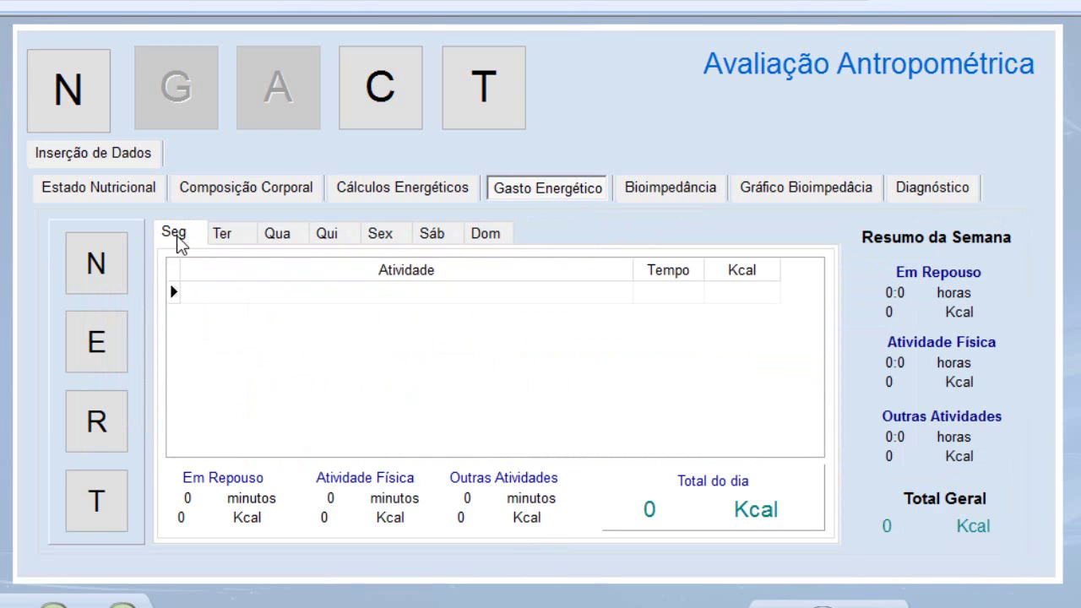
{"action": "left_click", "coordinate": [224, 240]}
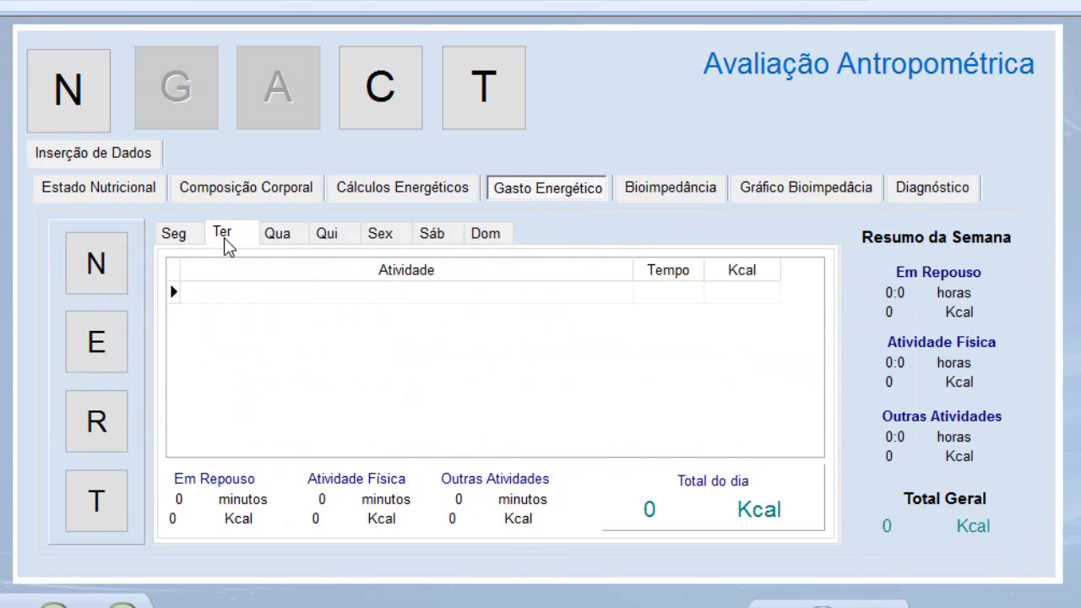
{"action": "left_click", "coordinate": [274, 244]}
{"action": "left_click", "coordinate": [322, 243]}
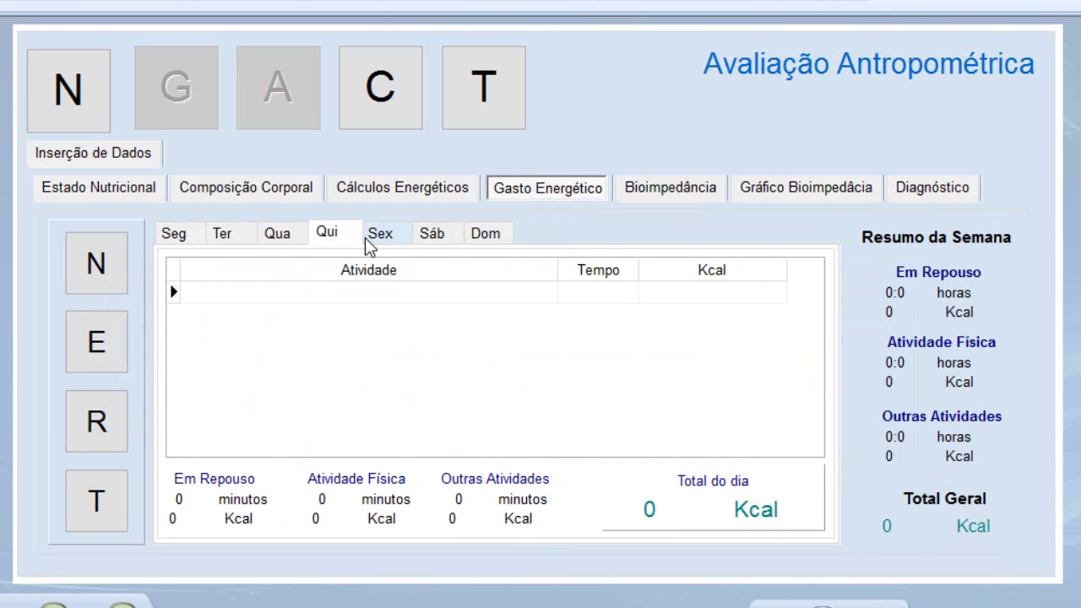
{"action": "left_click", "coordinate": [369, 243]}
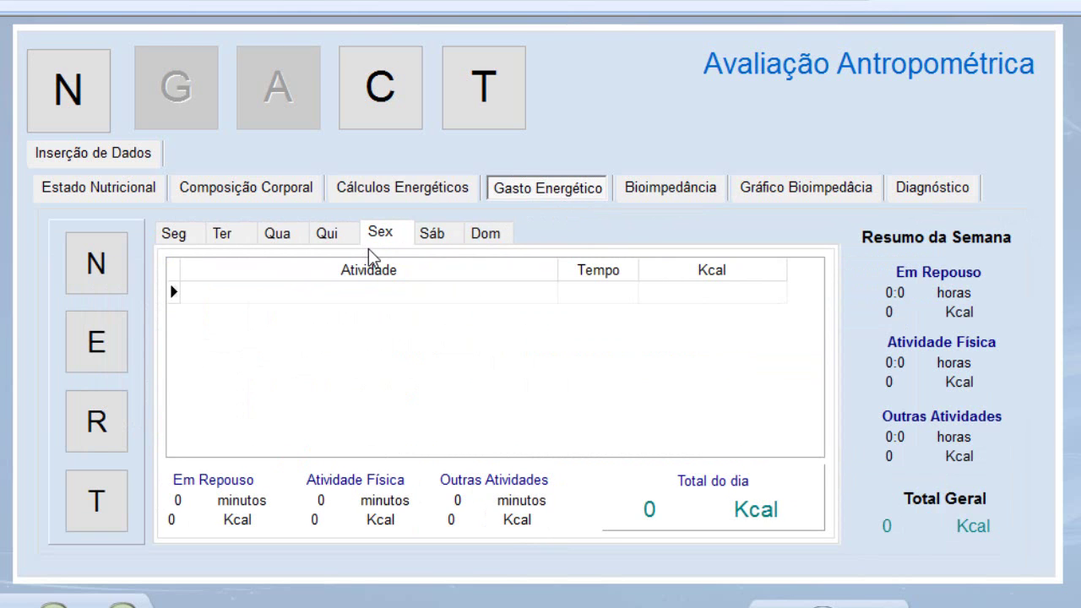
Start a bioimpedance record with body fat 30,8%, targets 28–35%, fat weight 20,9 kg, lean mass 53,4 kg (69,2%), TMB 1617 kcal, water 38,5 (49,8%)
{"action": "left_click", "coordinate": [653, 193]}
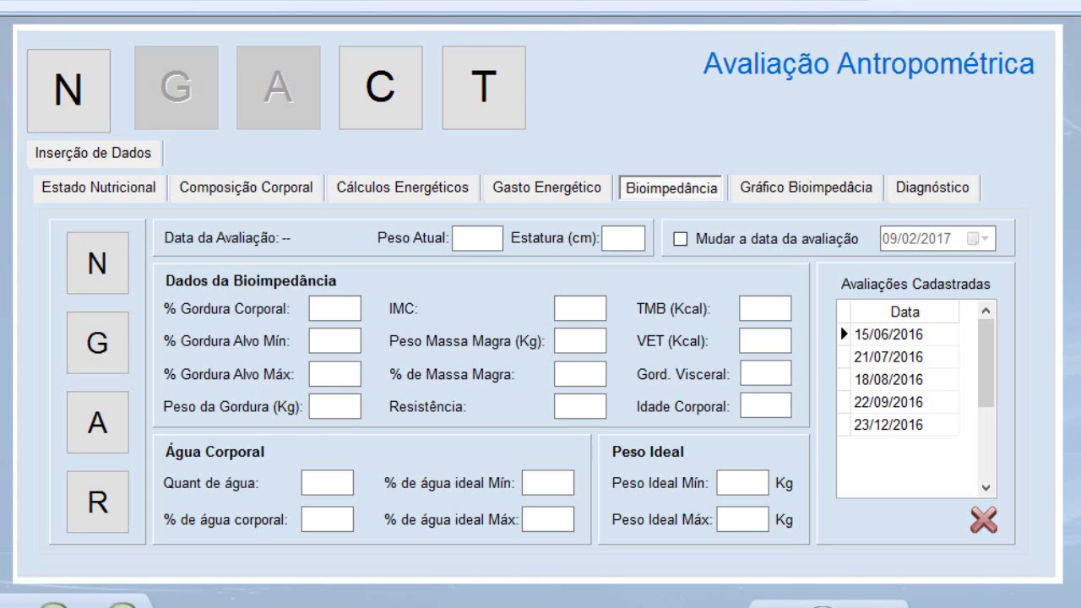
{"action": "left_click", "coordinate": [99, 270]}
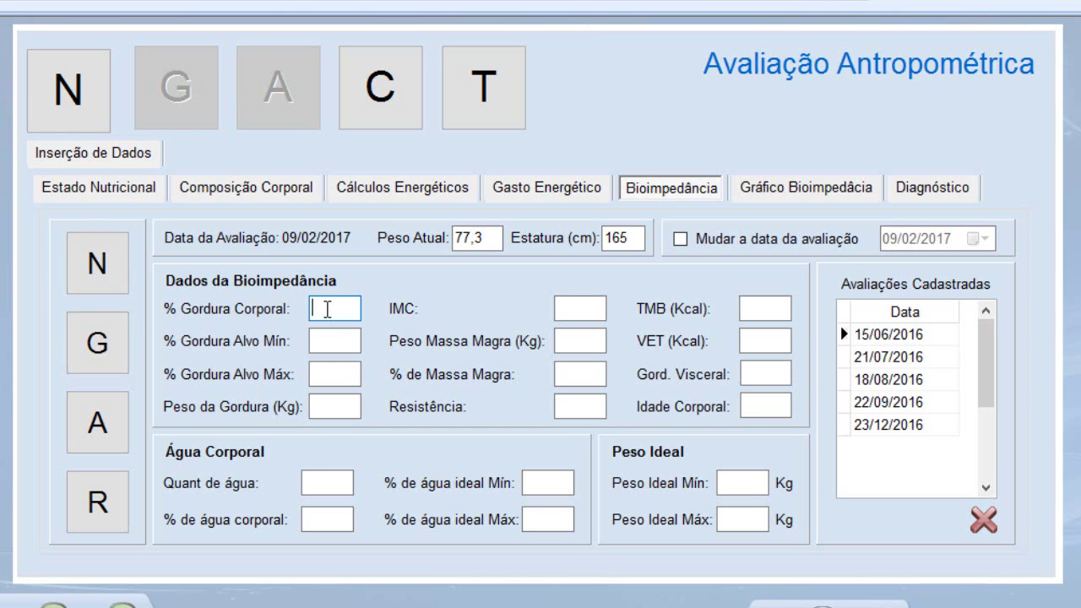
{"action": "type", "text": "30,8"}
{"action": "left_click", "coordinate": [341, 342]}
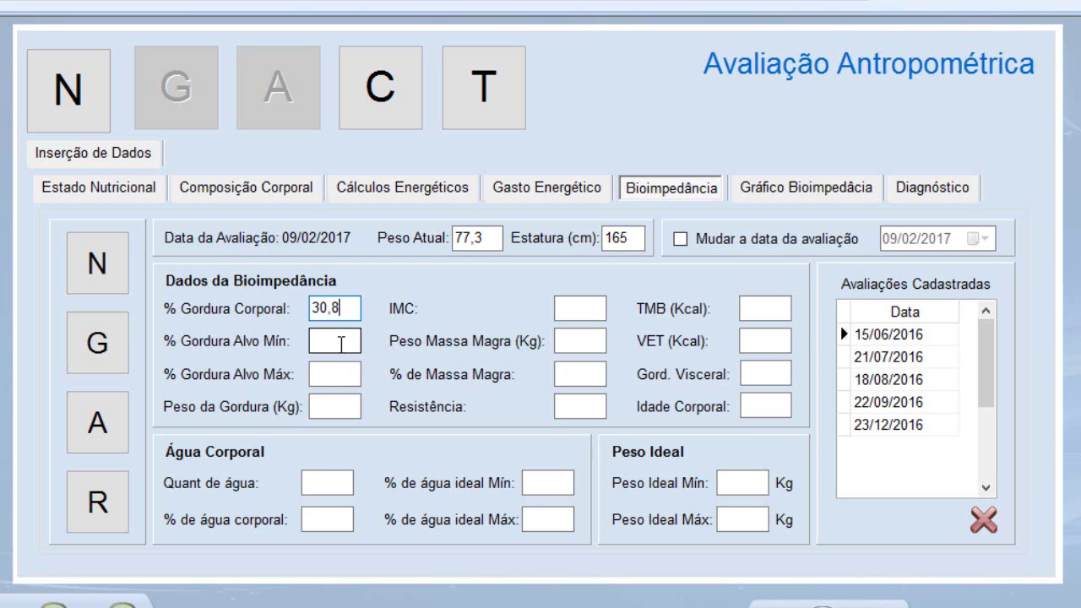
{"action": "left_click", "coordinate": [341, 342]}
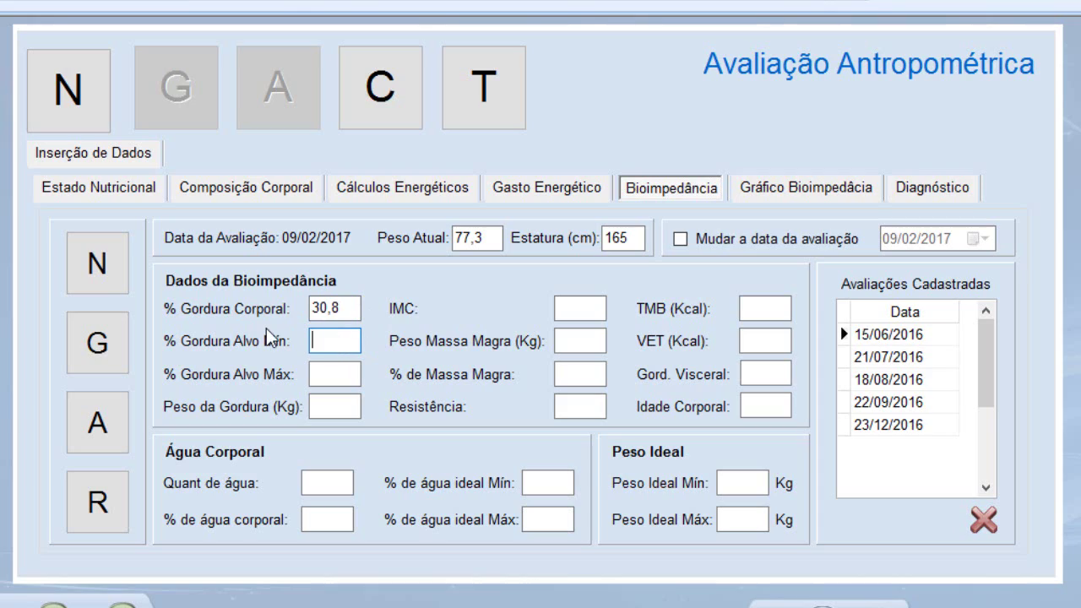
{"action": "type", "text": "28"}
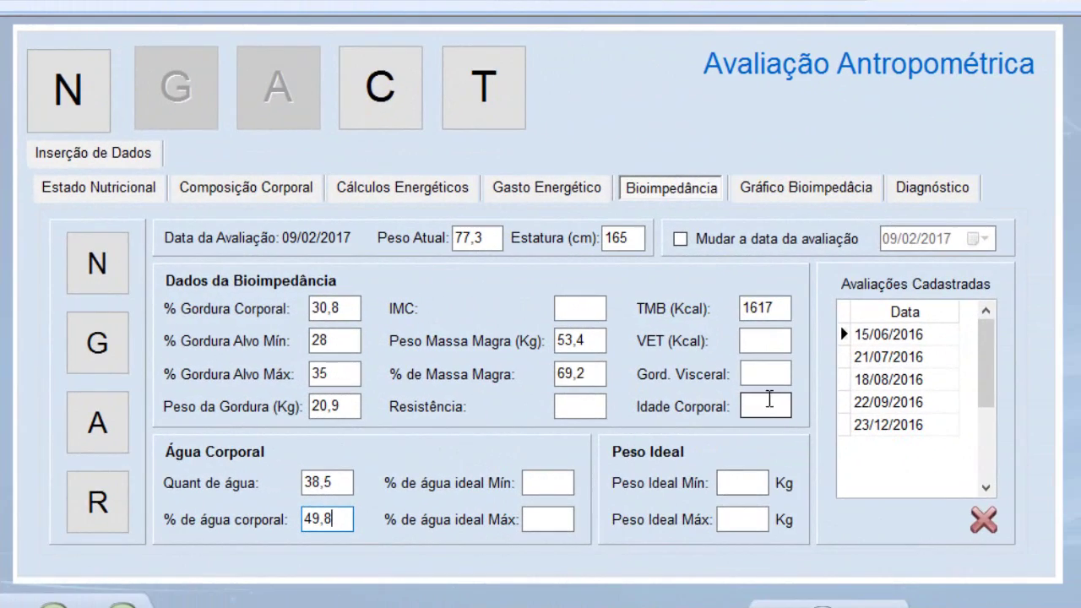
Set the visceral fat (Gord. Visceral) to 4 and save the bioimpedance record
{"action": "left_click", "coordinate": [769, 373]}
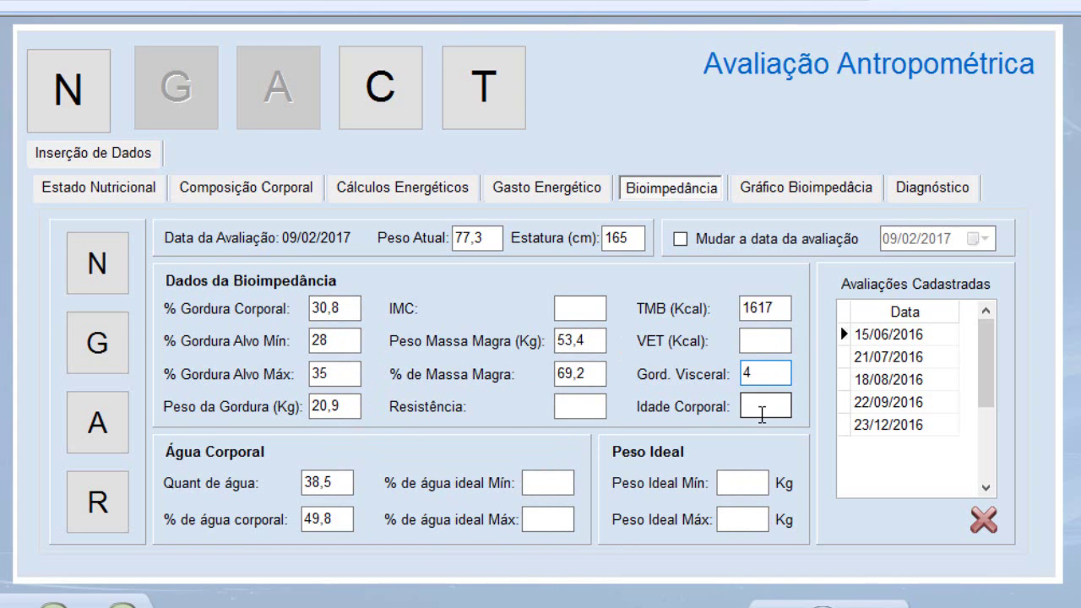
{"action": "left_click", "coordinate": [119, 354]}
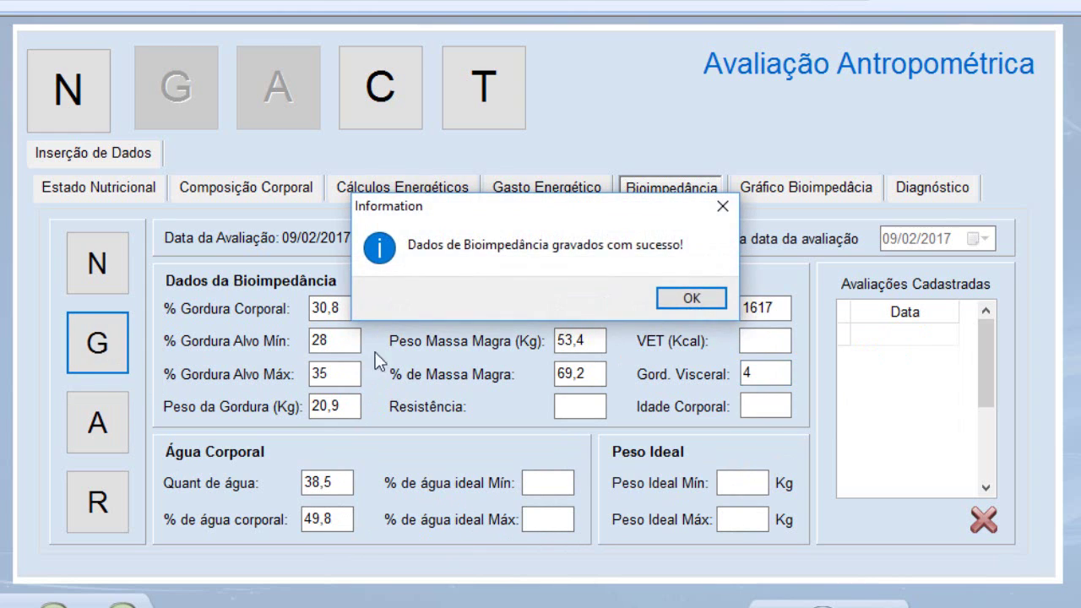
{"action": "left_click", "coordinate": [660, 302]}
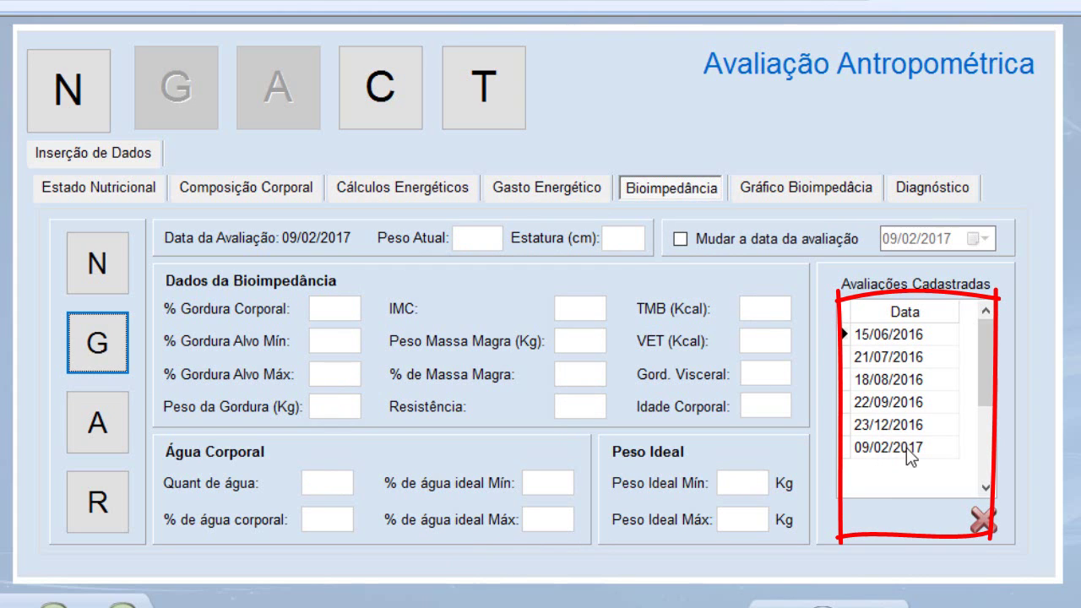
Review each registered bioimpedance evaluation in date order, from 15/06/2016 to 09/02/2017
{"action": "left_click", "coordinate": [885, 338]}
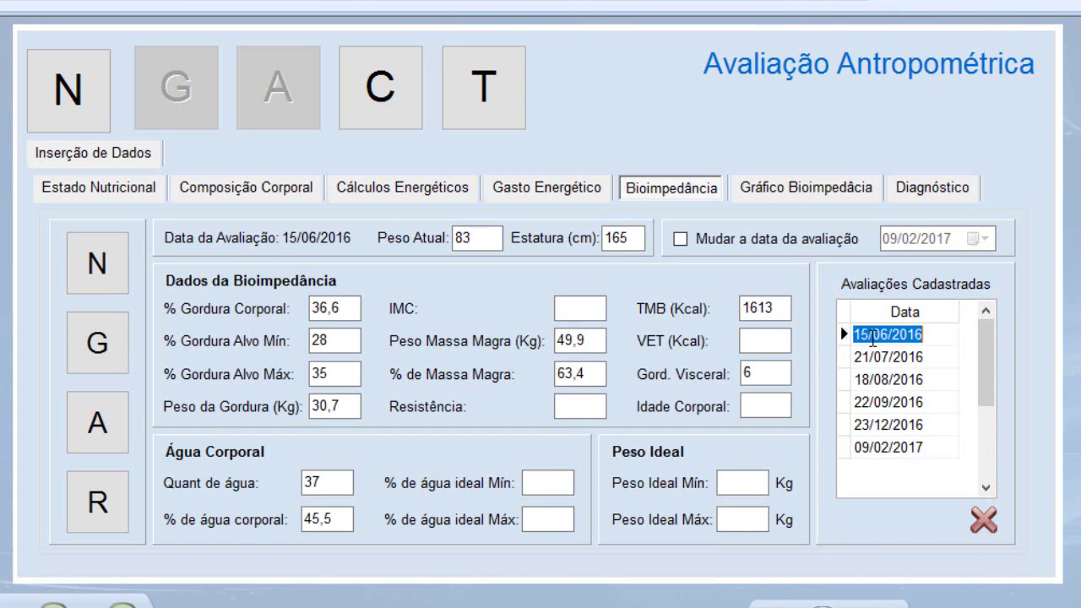
{"action": "left_click", "coordinate": [886, 358]}
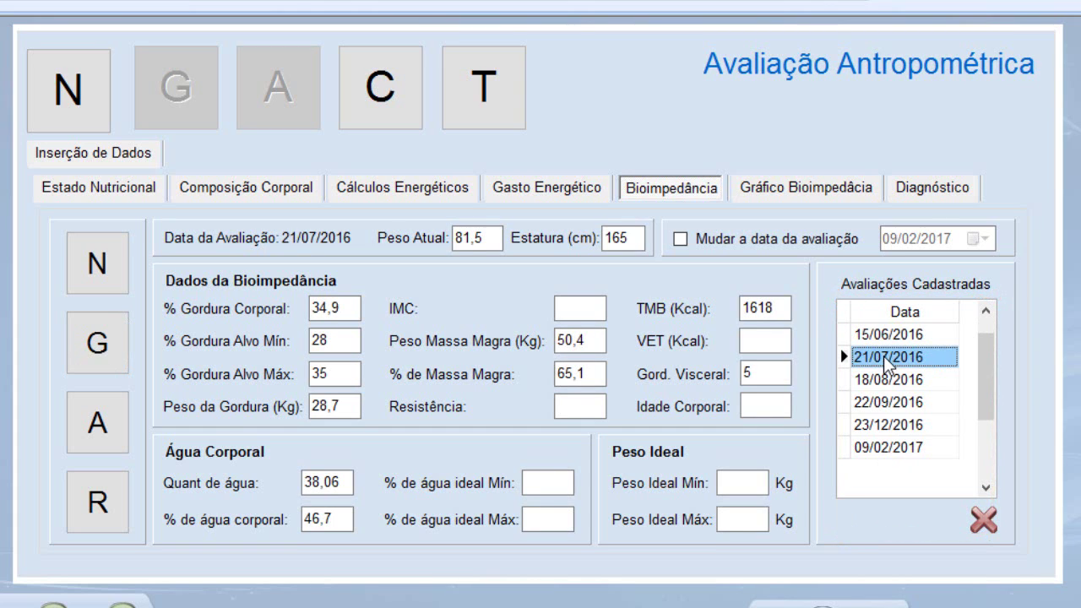
{"action": "left_click", "coordinate": [888, 384]}
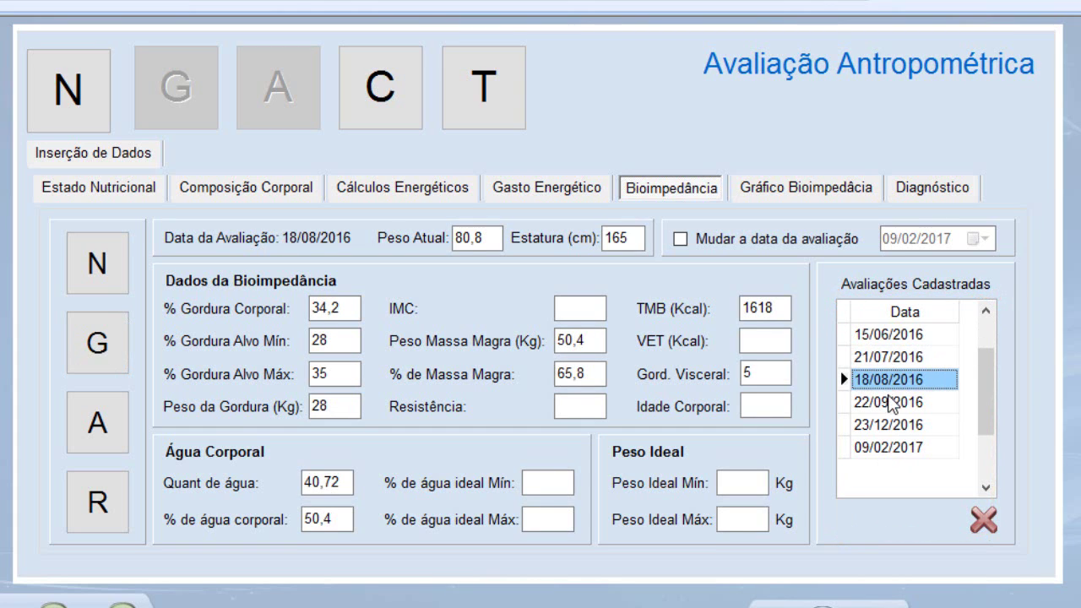
{"action": "left_click", "coordinate": [890, 403]}
{"action": "left_click", "coordinate": [896, 423]}
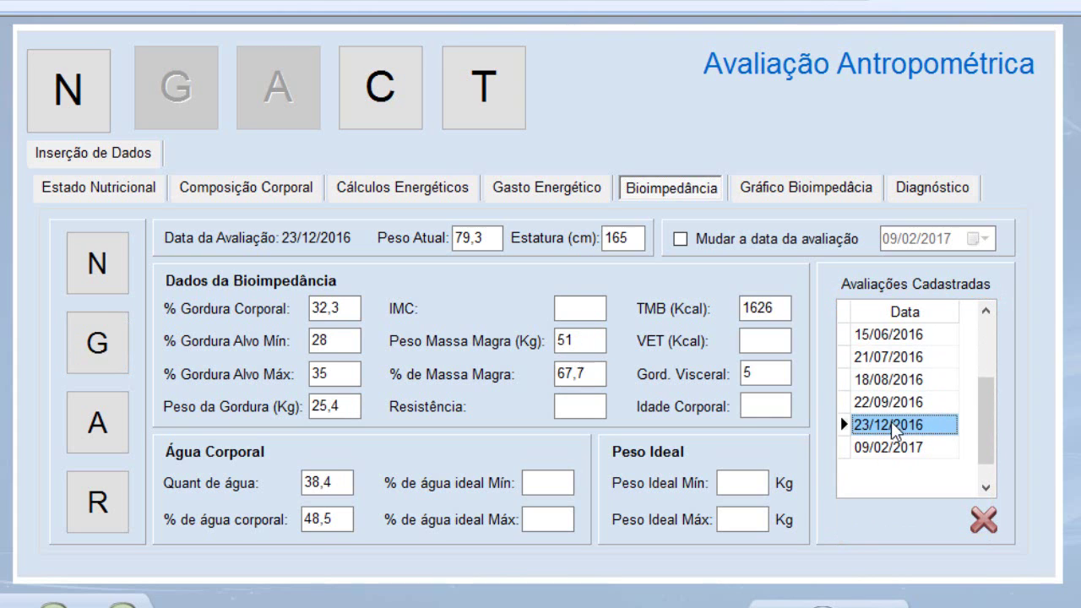
{"action": "left_click", "coordinate": [897, 448]}
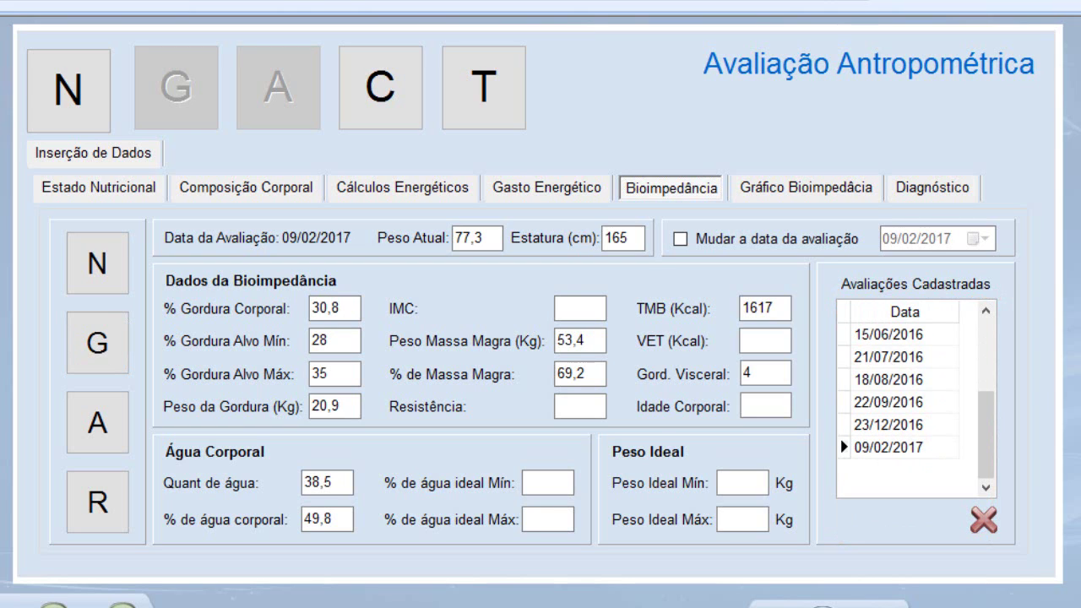
Examine the bioimpedance evolution charts for % de Gordura, % de Massa Magra and Peso de Gordura
{"action": "left_click", "coordinate": [796, 190]}
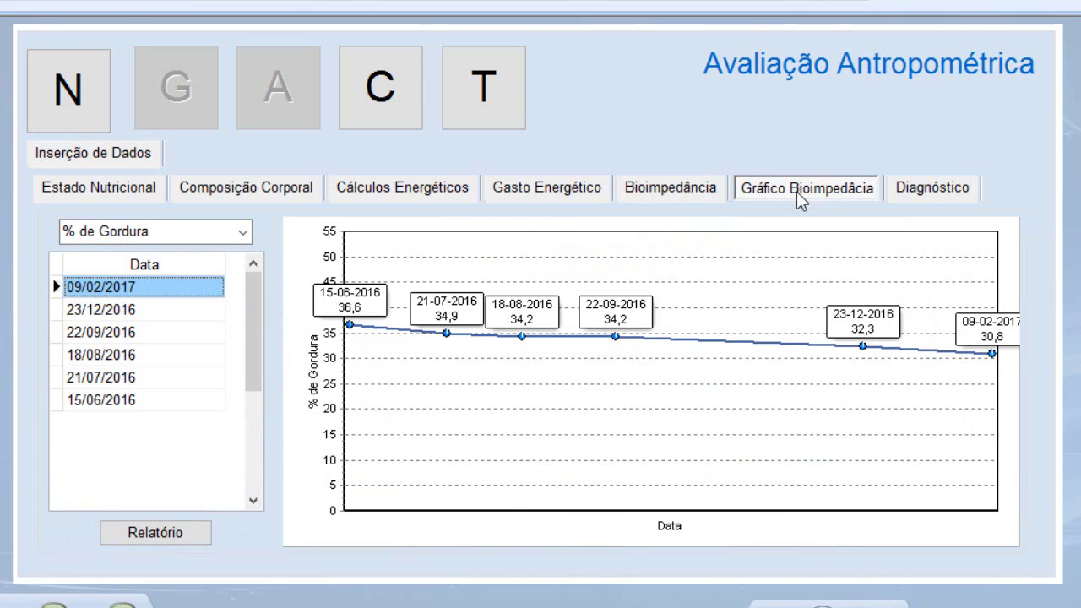
{"action": "left_click", "coordinate": [242, 232]}
{"action": "left_click", "coordinate": [163, 256]}
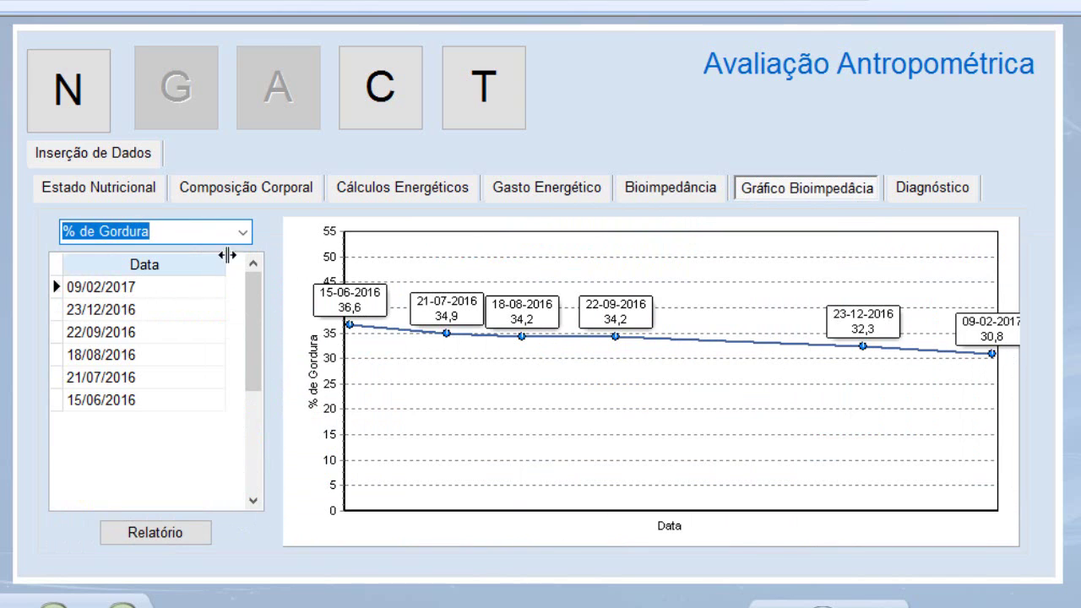
{"action": "left_click", "coordinate": [243, 233]}
{"action": "left_click", "coordinate": [171, 271]}
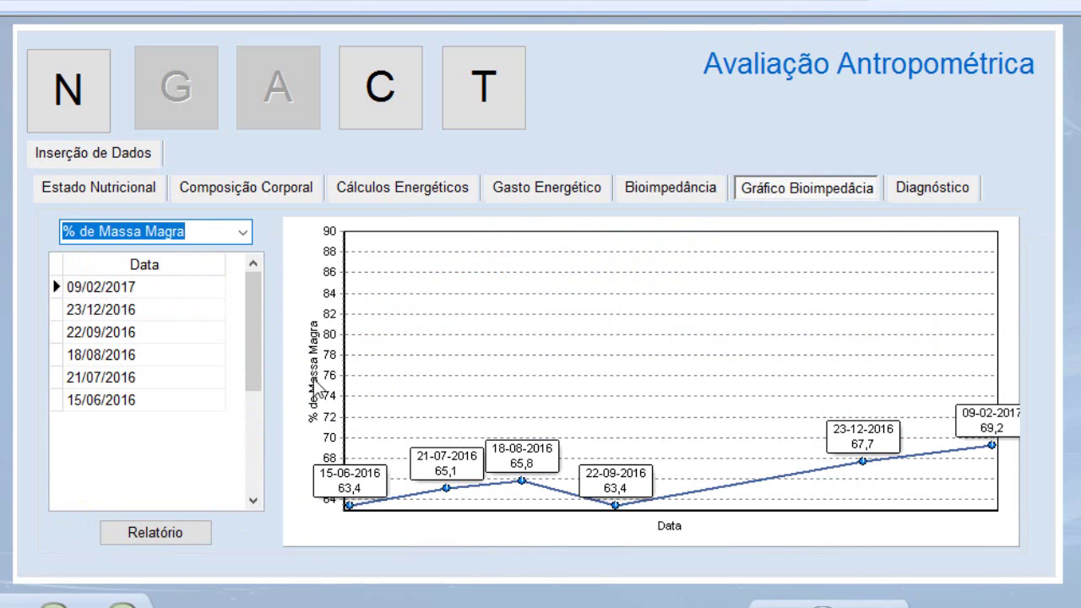
{"action": "left_click", "coordinate": [244, 233]}
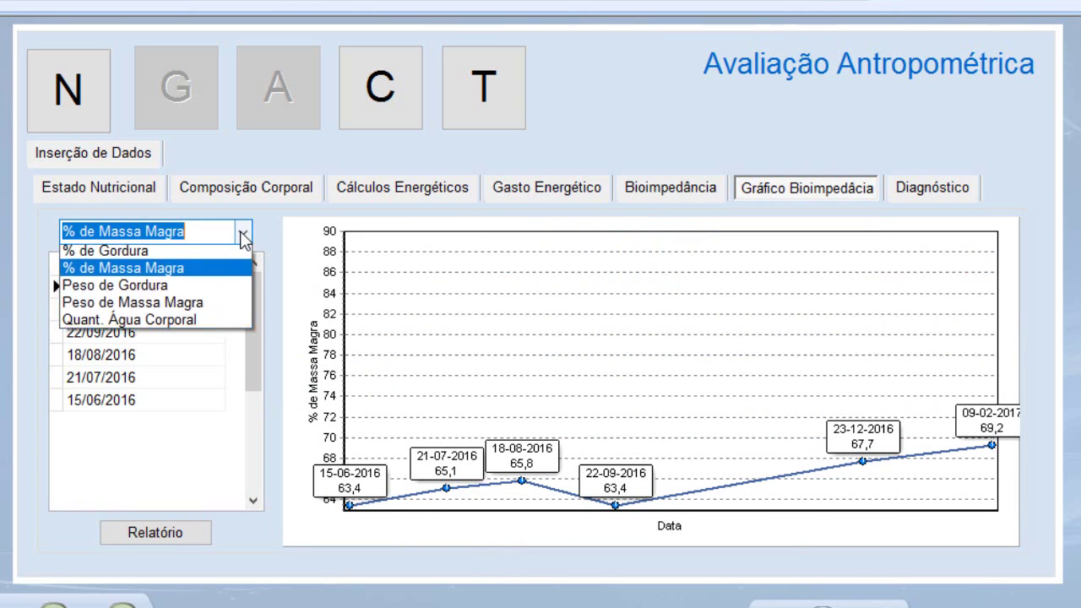
{"action": "left_click", "coordinate": [129, 289]}
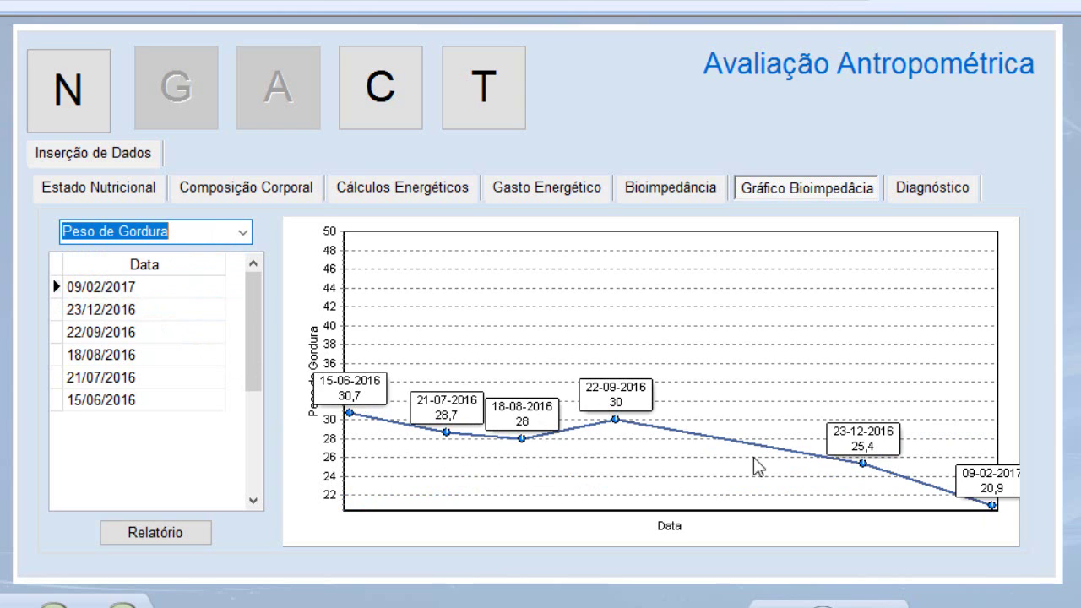
Examine the evolution charts for Peso de Massa Magra and Quant. Água Corporal, and preview the report of the body water chart
{"action": "left_click", "coordinate": [244, 234]}
{"action": "left_click", "coordinate": [153, 306]}
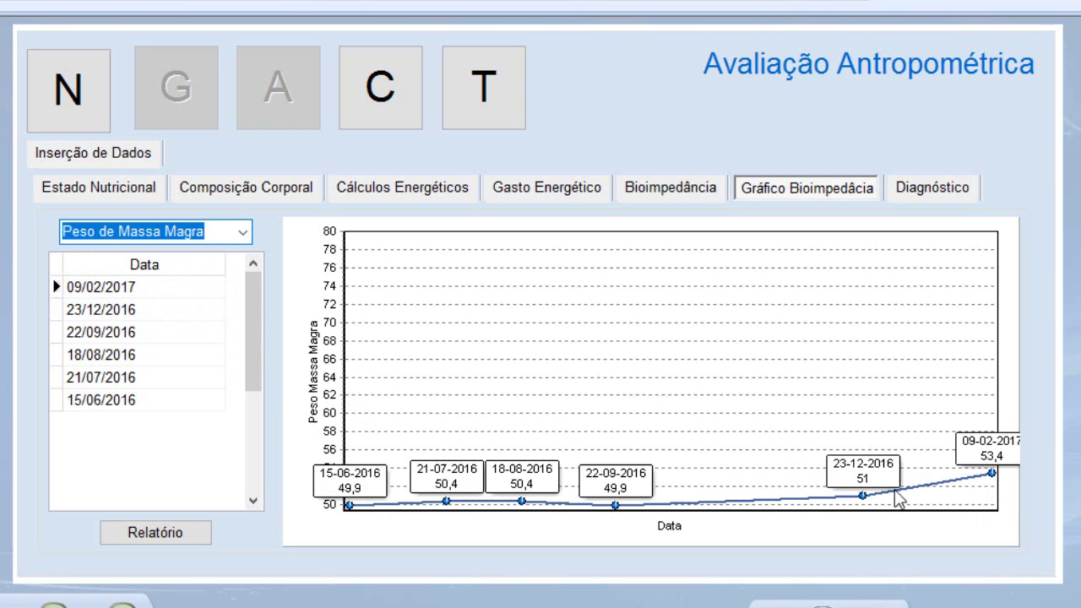
{"action": "left_click", "coordinate": [243, 233]}
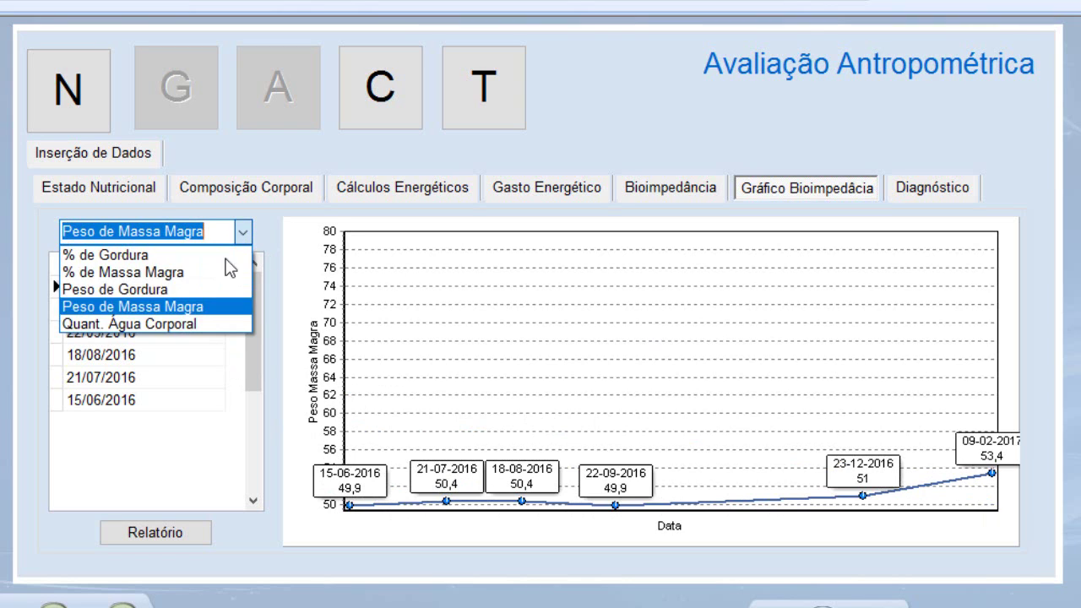
{"action": "left_click", "coordinate": [173, 331]}
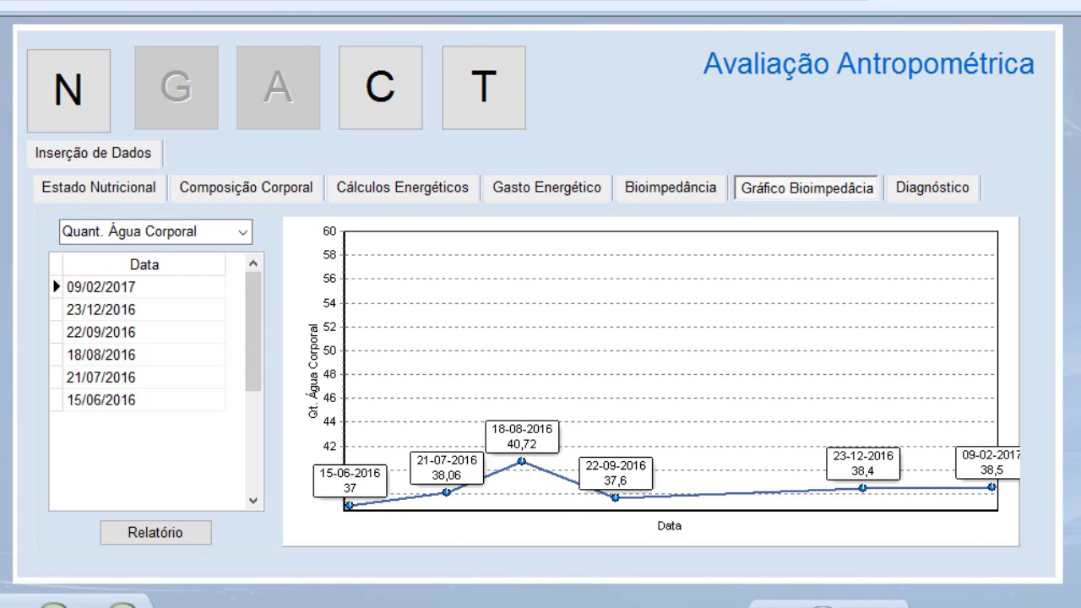
{"action": "left_click", "coordinate": [160, 541]}
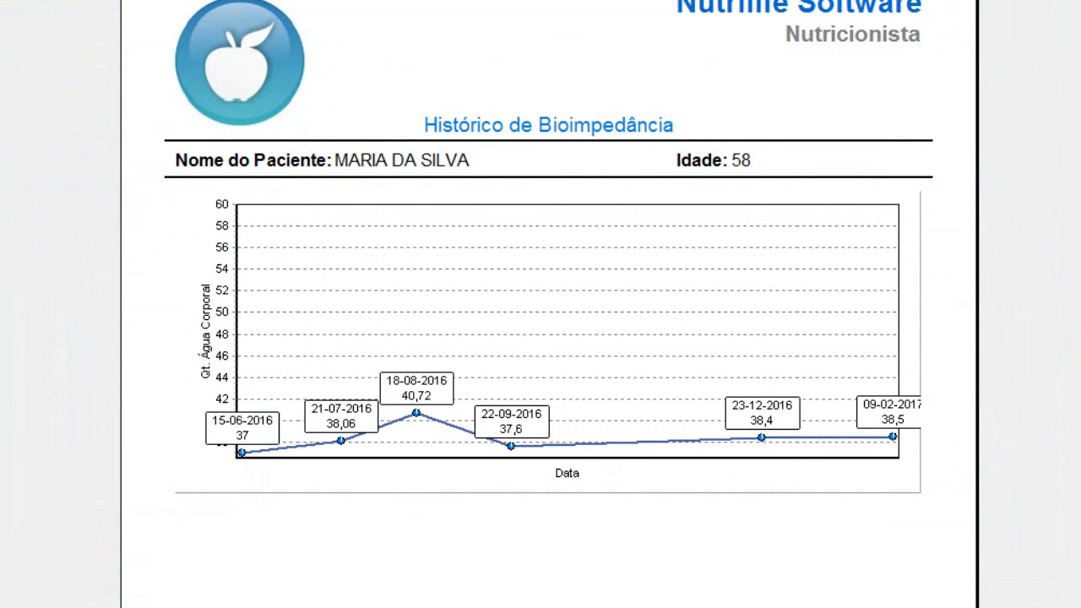
{"action": "key", "text": "Escape"}
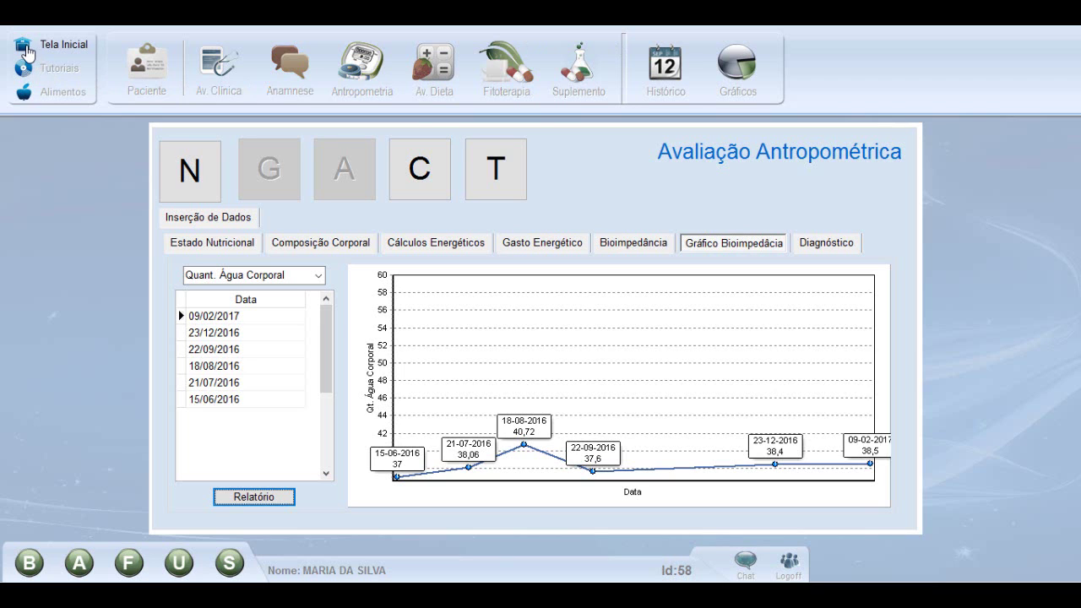
Return to the home screen and retrieve the patient's 09/02/2017 anthropometric evaluation from the consultation history
{"action": "left_click", "coordinate": [28, 45]}
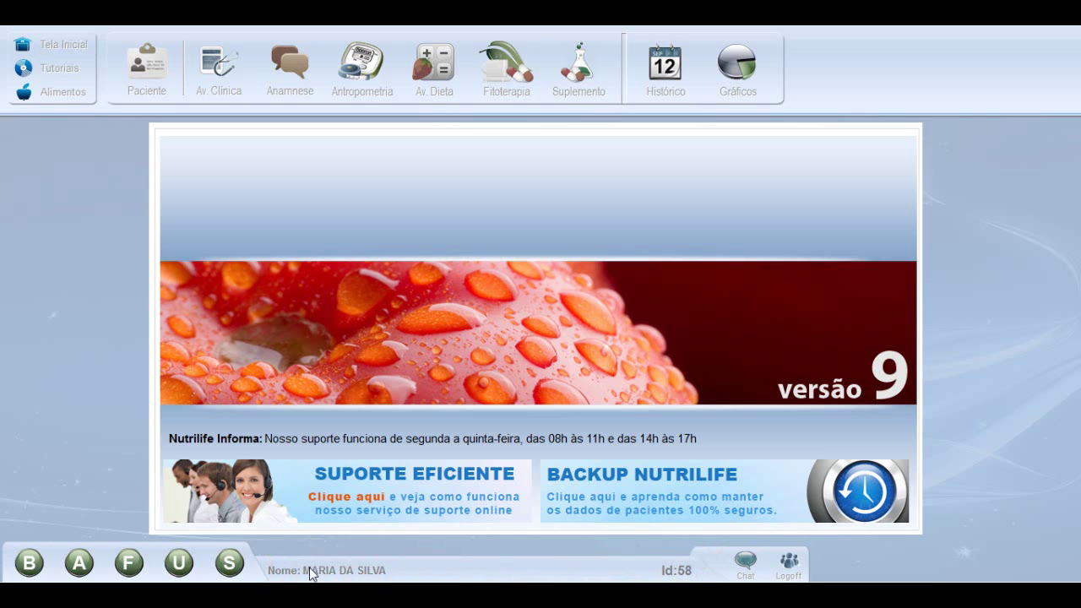
{"action": "left_click", "coordinate": [669, 72]}
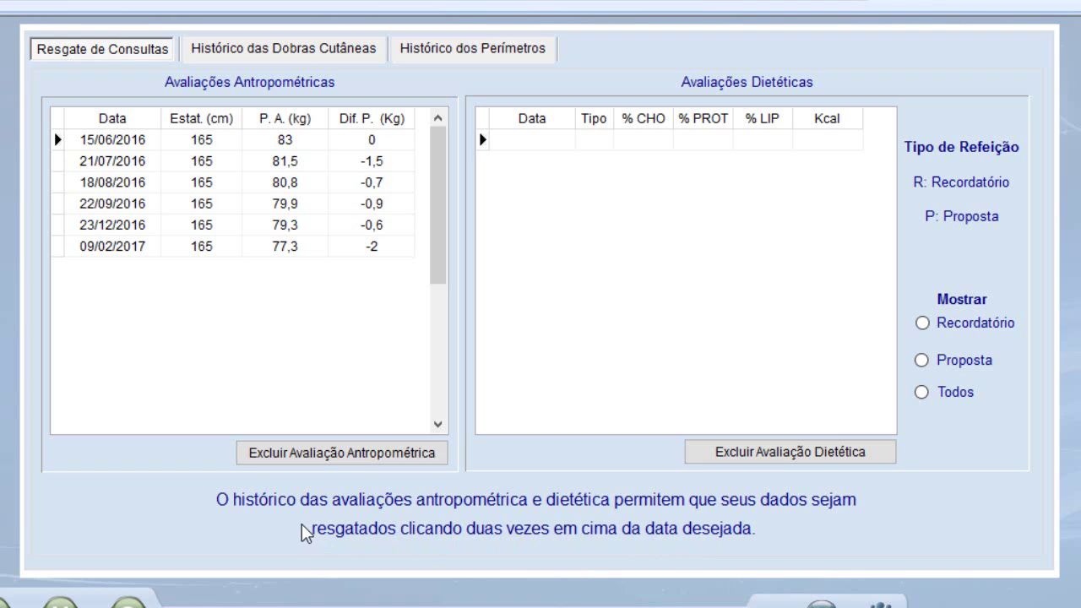
{"action": "double_click", "coordinate": [119, 246]}
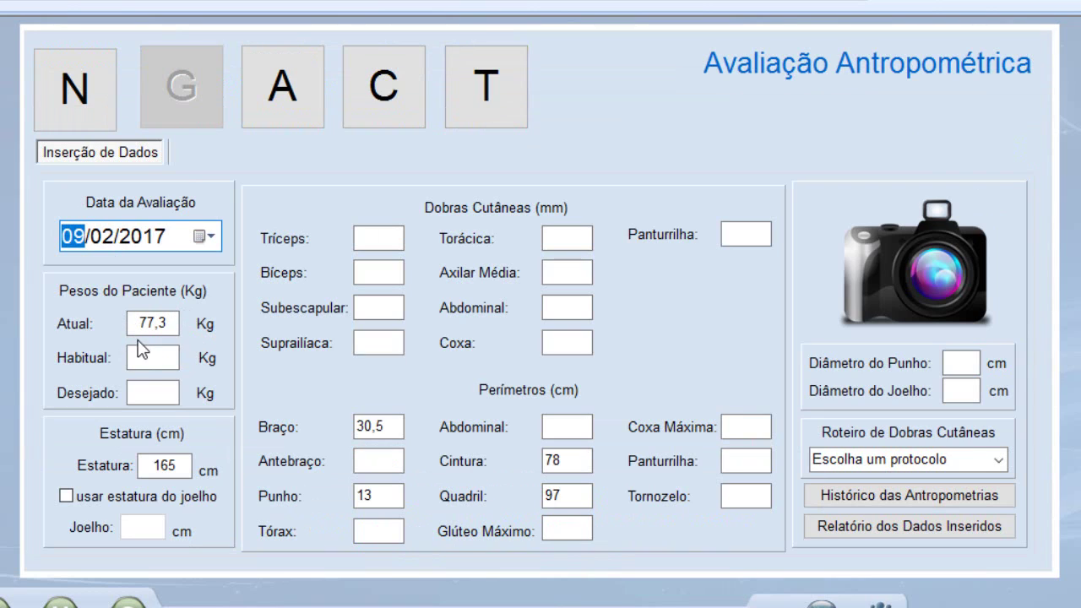
{"action": "left_click", "coordinate": [561, 495]}
Calculate the retrieved evaluation and look through its nutritional status, body composition and energy calculation results
{"action": "left_click", "coordinate": [390, 107]}
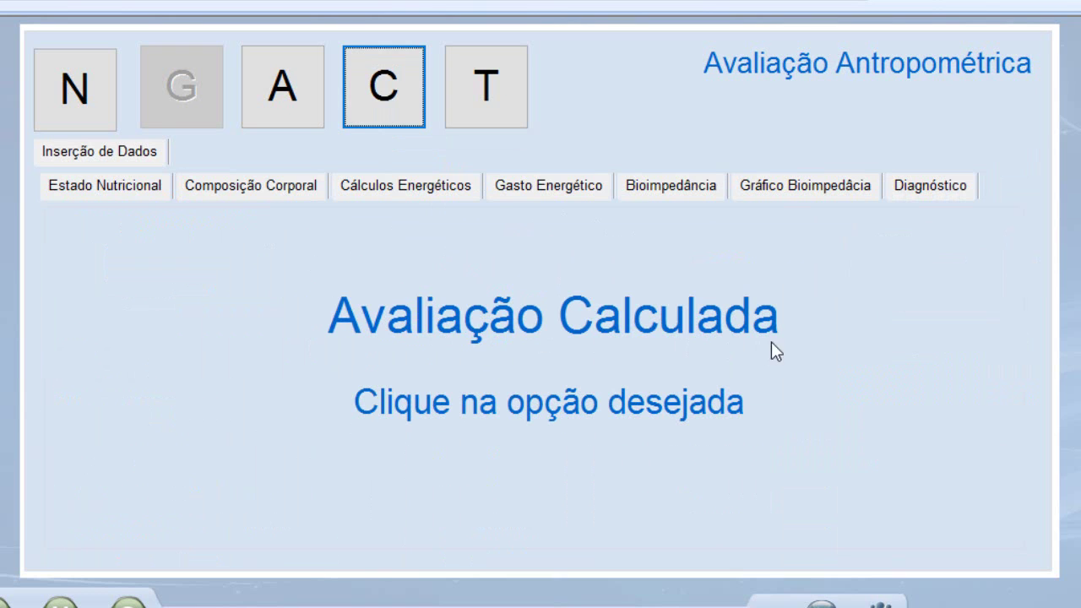
{"action": "left_click", "coordinate": [148, 185]}
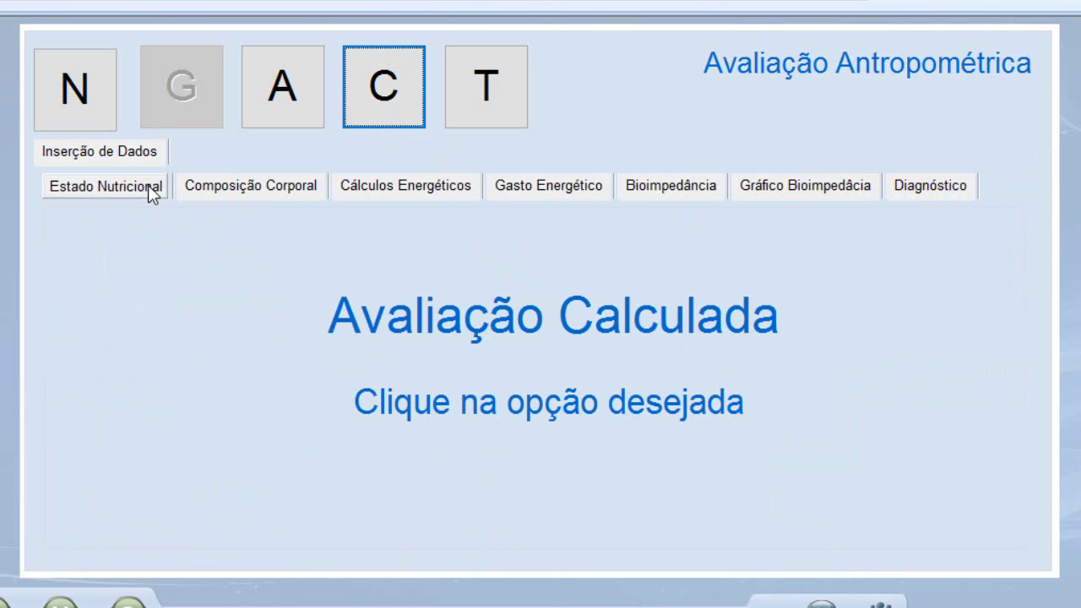
{"action": "left_click", "coordinate": [195, 187]}
{"action": "left_click", "coordinate": [349, 188]}
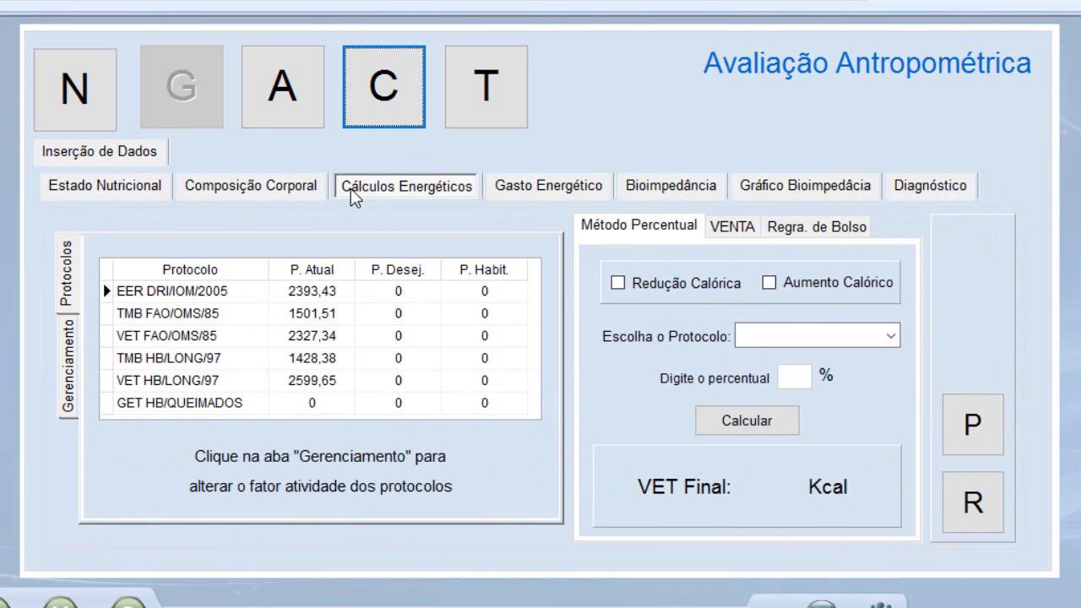
Review the registered bioimpedance evaluations in reverse date order, from 09/02/2017 back to 15/06/2016
{"action": "left_click", "coordinate": [657, 187]}
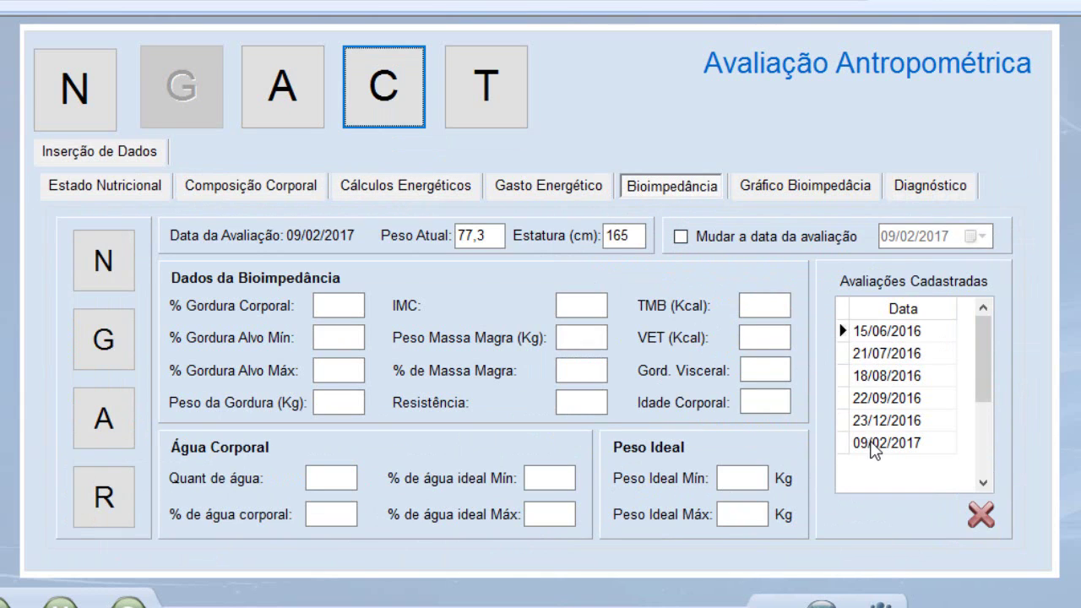
{"action": "left_click", "coordinate": [872, 446]}
{"action": "left_click", "coordinate": [873, 420]}
{"action": "left_click", "coordinate": [881, 399]}
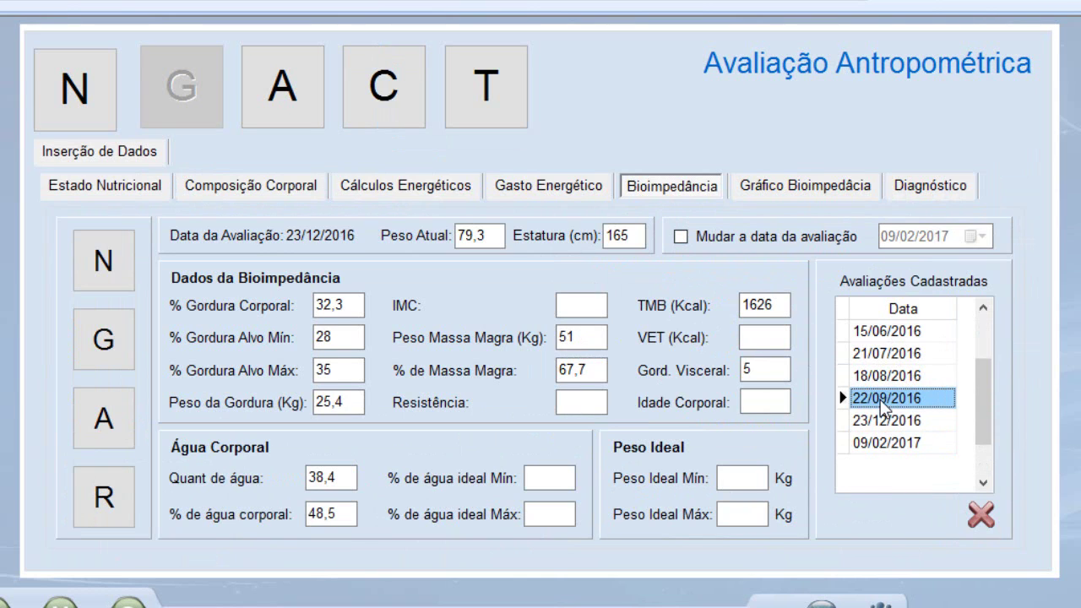
{"action": "left_click", "coordinate": [883, 377]}
{"action": "left_click", "coordinate": [883, 355]}
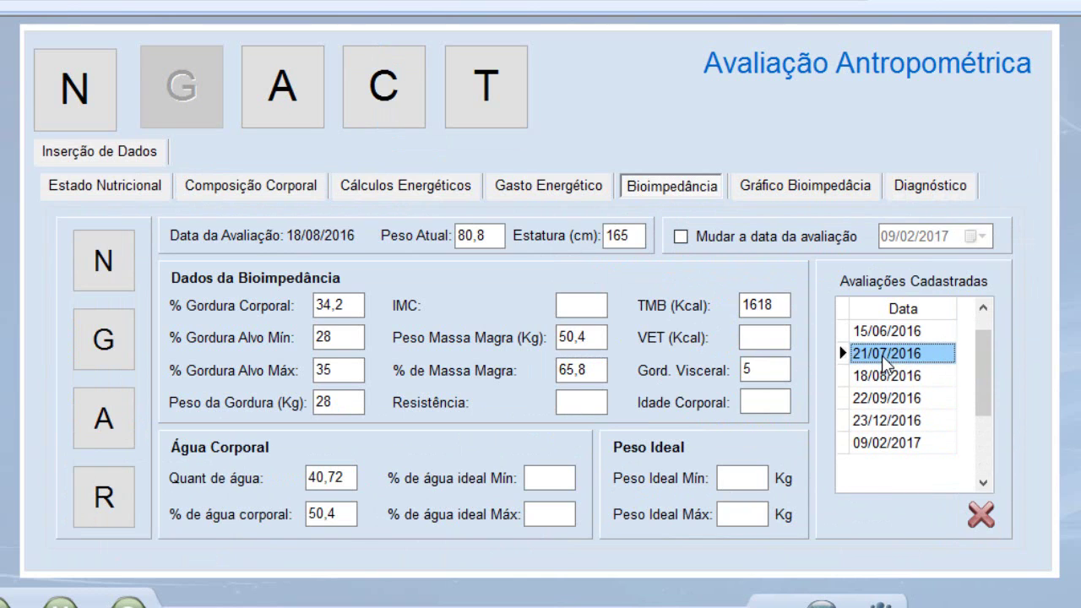
{"action": "left_click", "coordinate": [884, 332]}
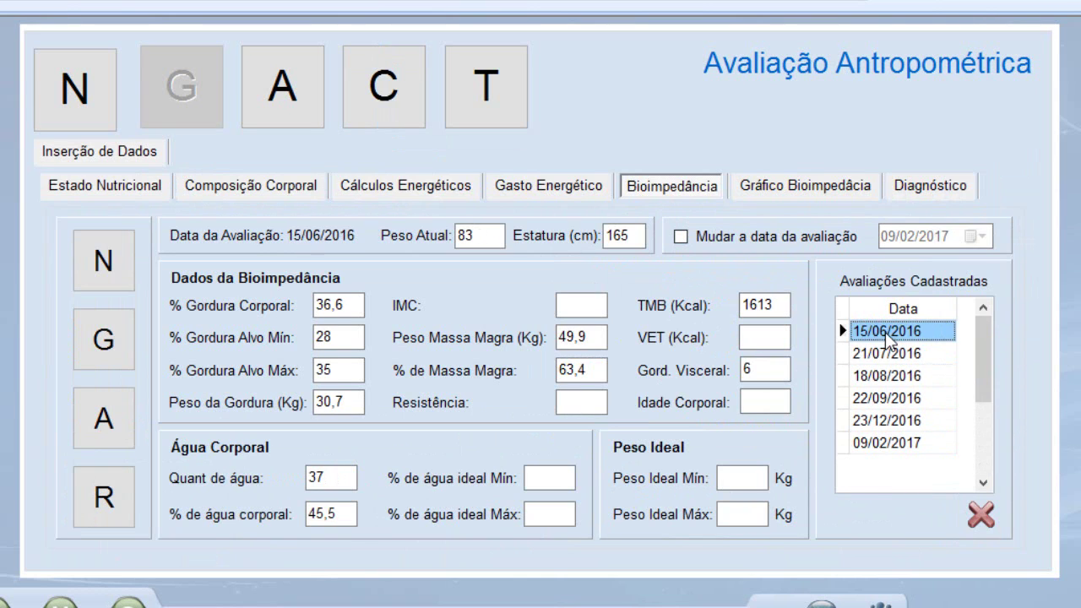
Preview the report of the % de Gordura bioimpedance evolution chart, and return to the home screen
{"action": "left_click", "coordinate": [804, 189]}
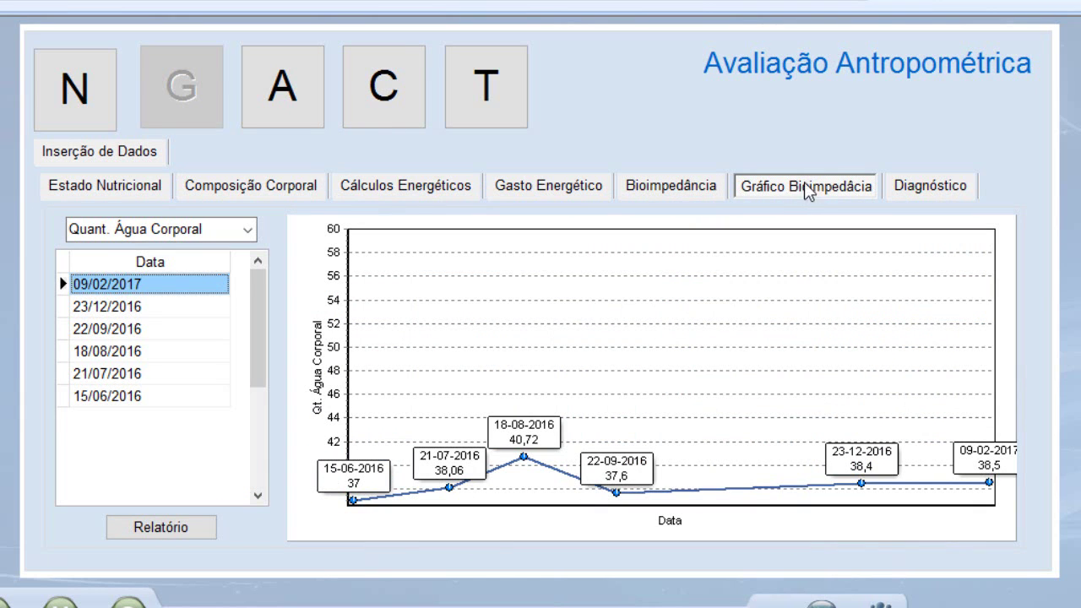
{"action": "left_click", "coordinate": [248, 232]}
{"action": "left_click", "coordinate": [151, 253]}
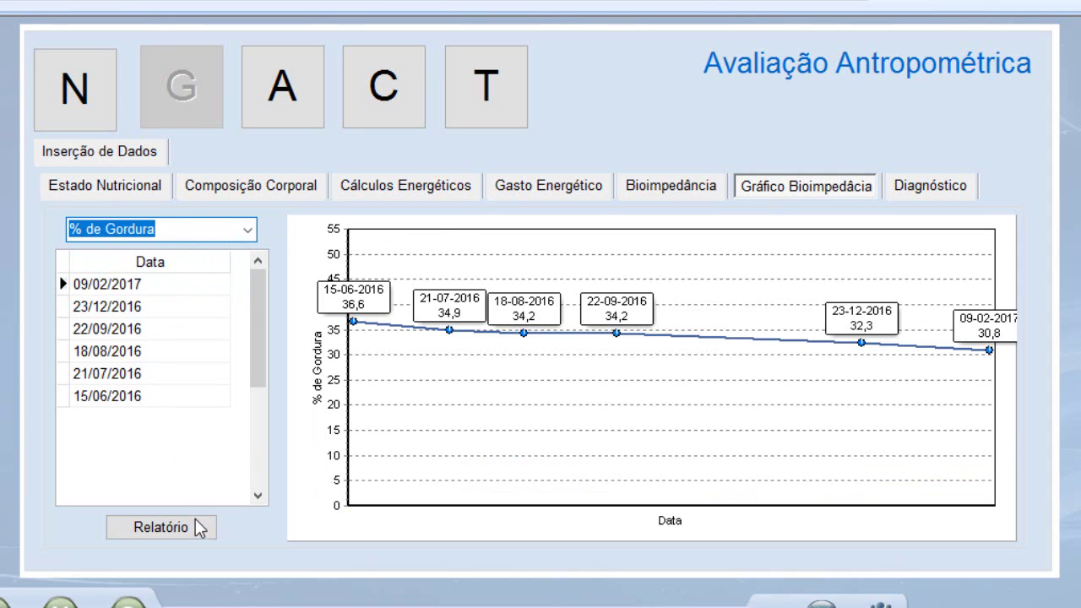
{"action": "left_click", "coordinate": [171, 532]}
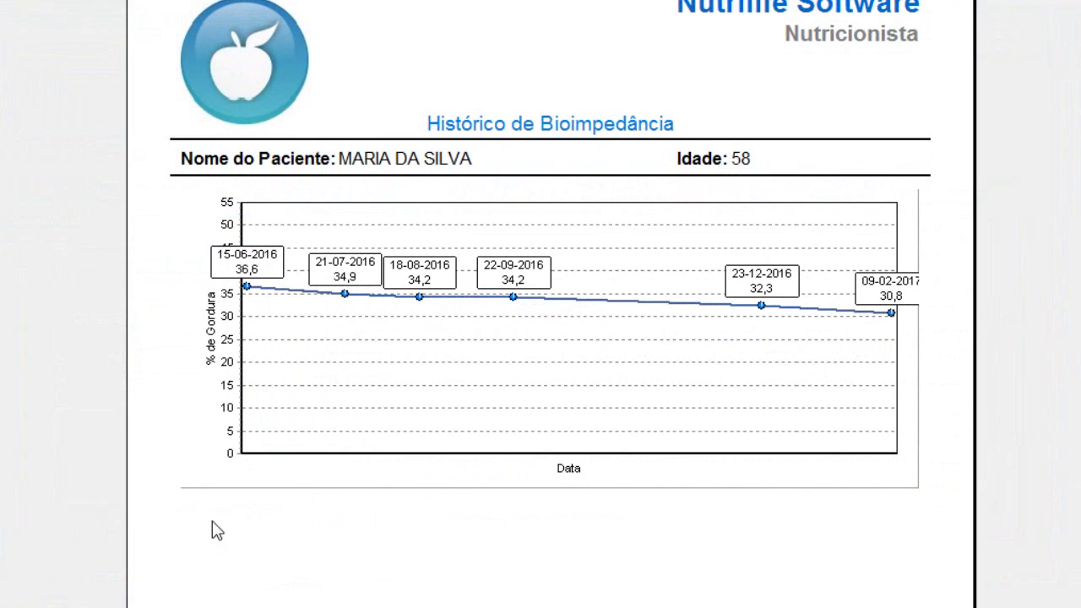
{"action": "left_click", "coordinate": [583, 2]}
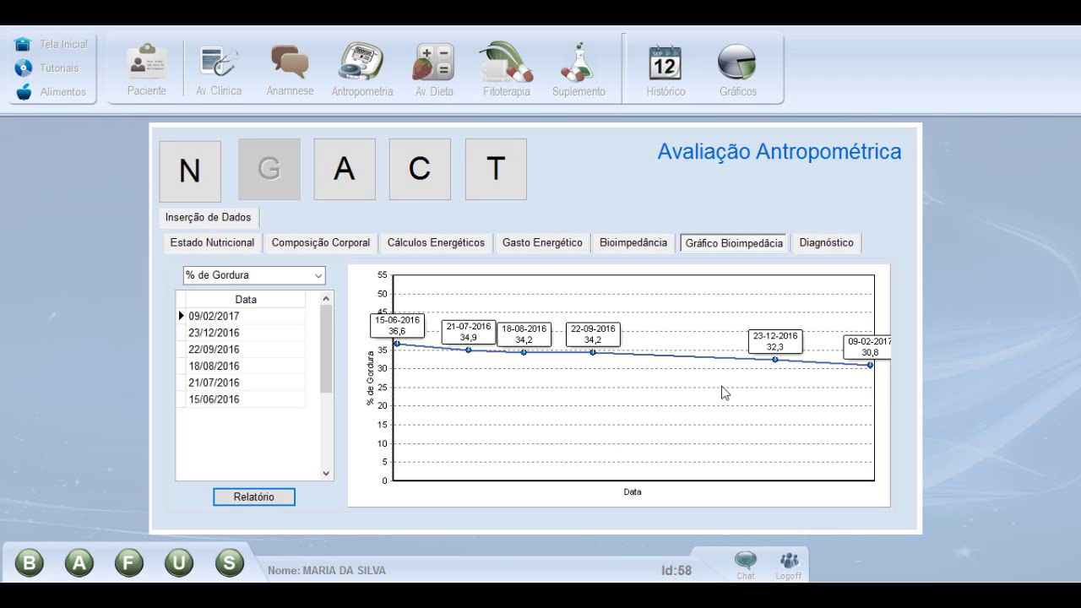
{"action": "left_click", "coordinate": [26, 51]}
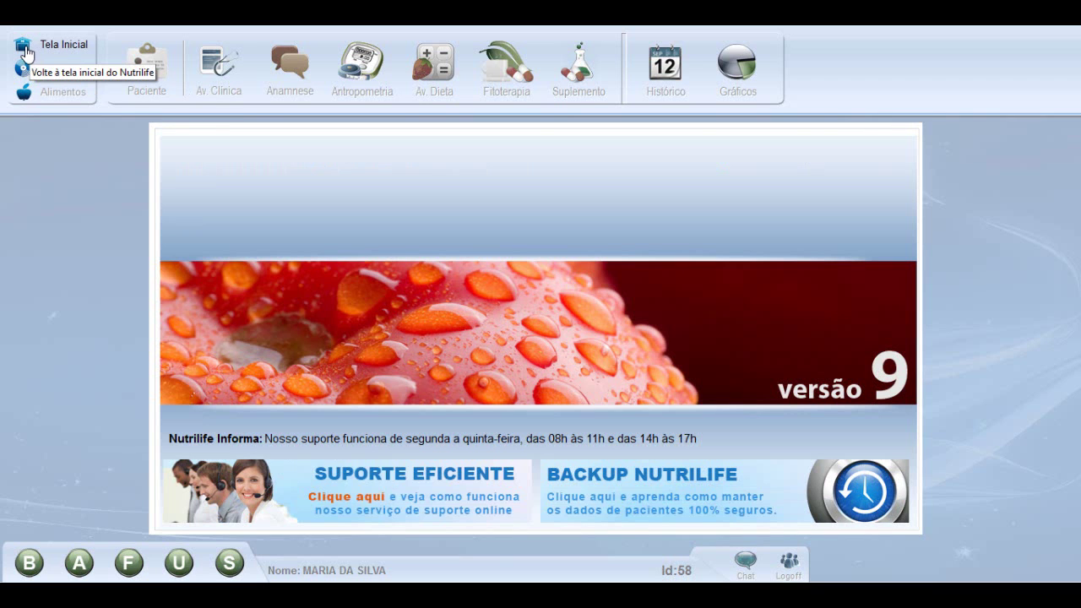